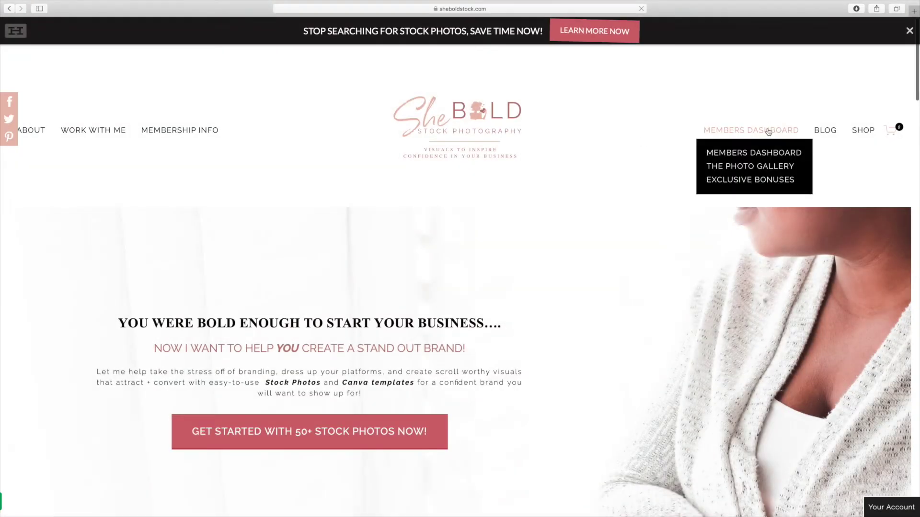
Go to the members' Exclusive Bonuses page and open the social media templates collection.
scroll(763, 173, down, 1)
click(762, 173)
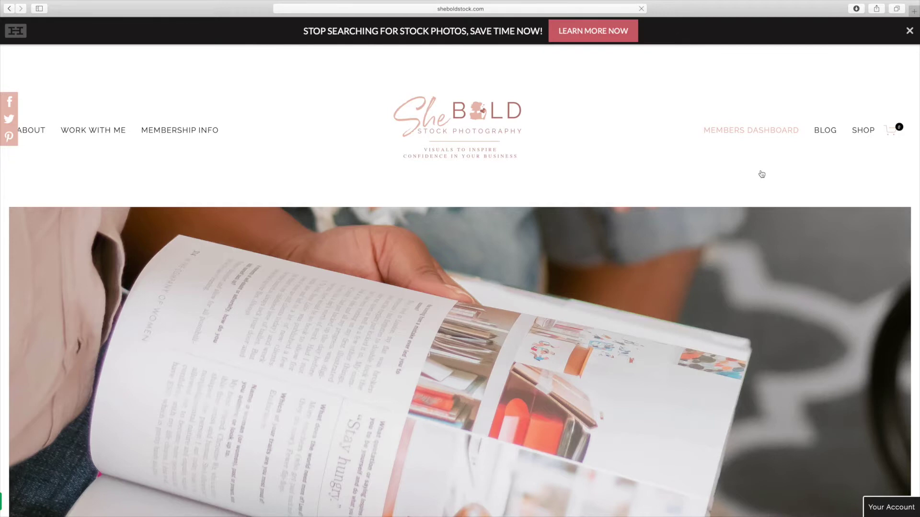
scroll(745, 179, down, 10)
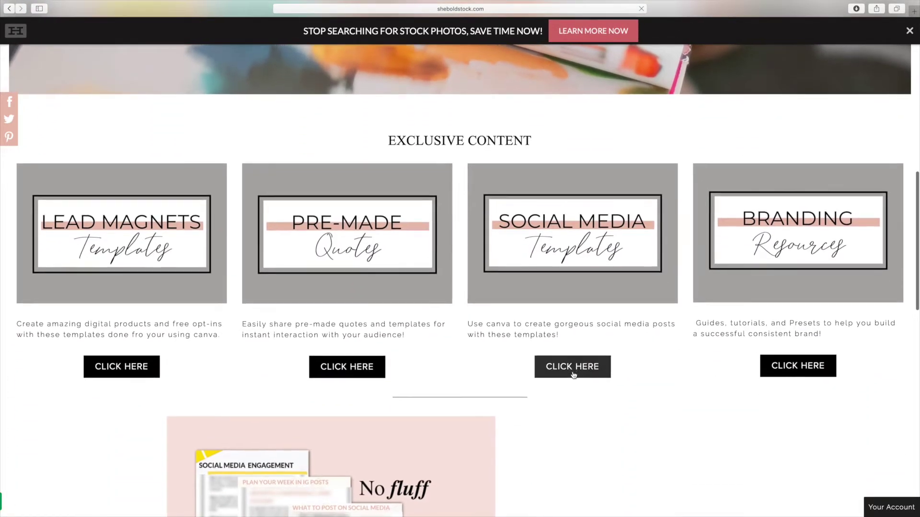
click(573, 375)
Open the Holiday Sales and Promo Instagram template in a new browser tab.
scroll(713, 263, down, 15)
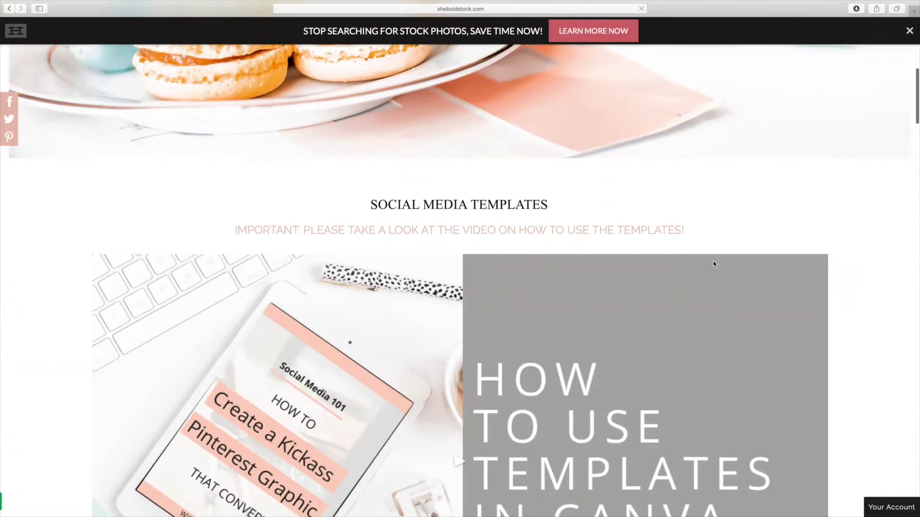
scroll(714, 264, down, 12)
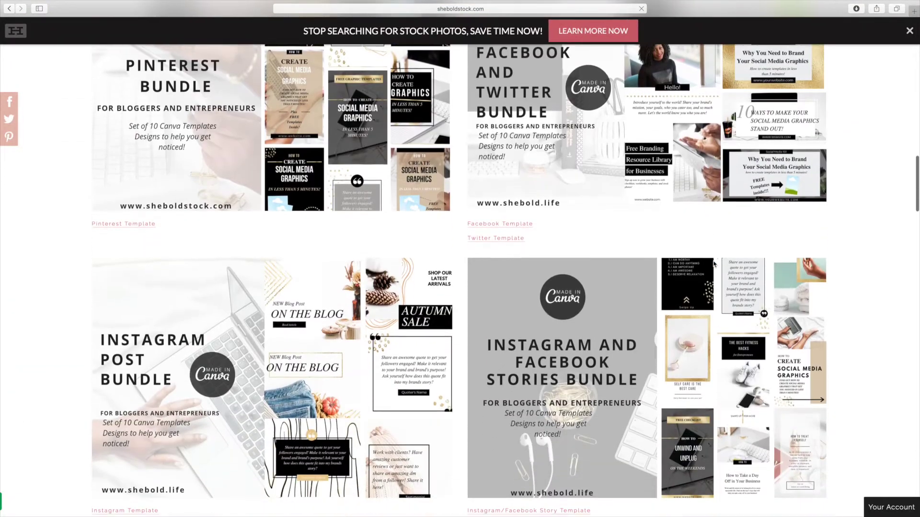
scroll(714, 264, down, 2)
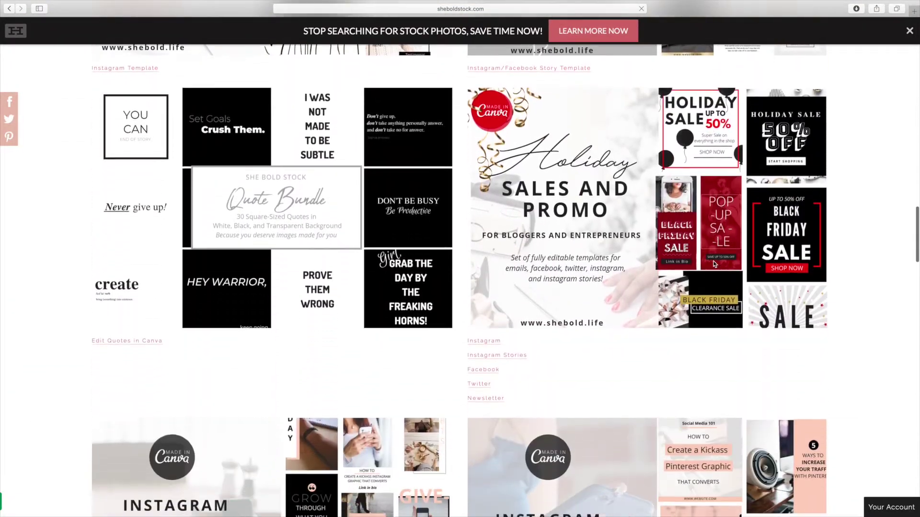
right_click(481, 343)
click(492, 343)
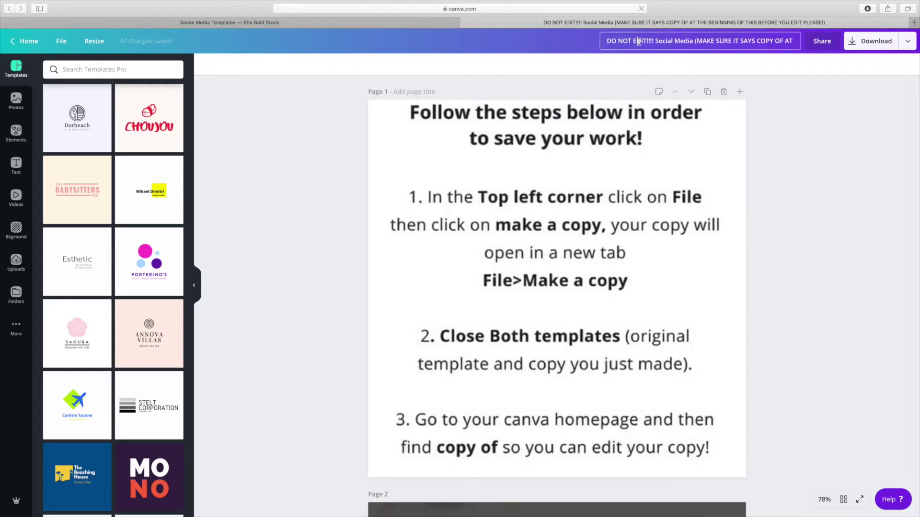
Make an editable copy of the template with File > Make a copy and close the original tab.
drag(654, 41, 634, 41)
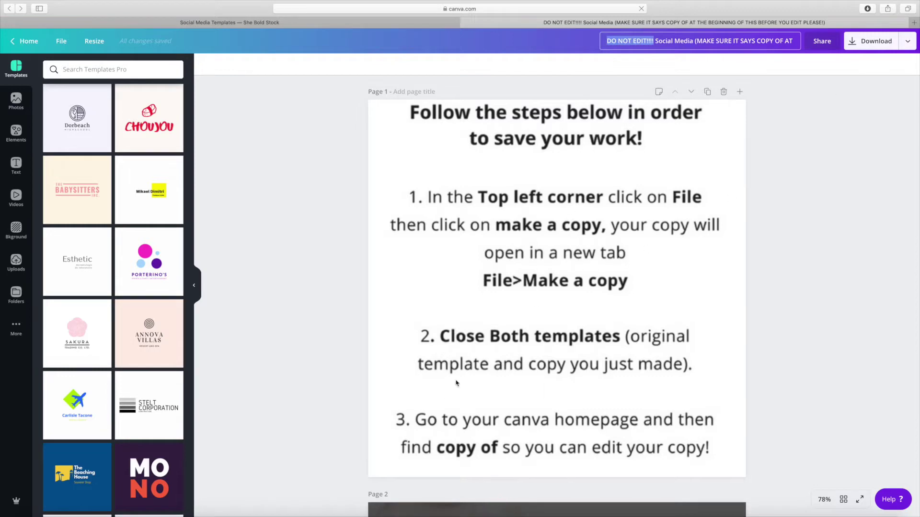
click(468, 308)
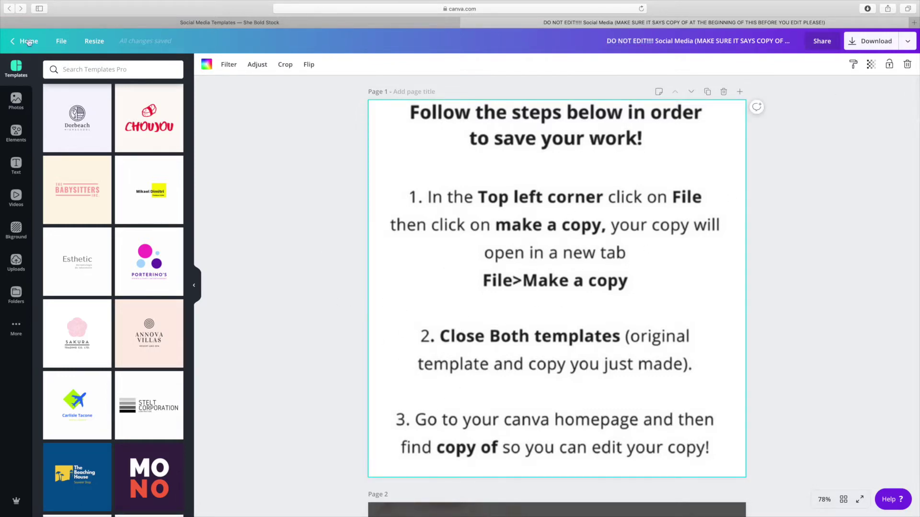
click(61, 41)
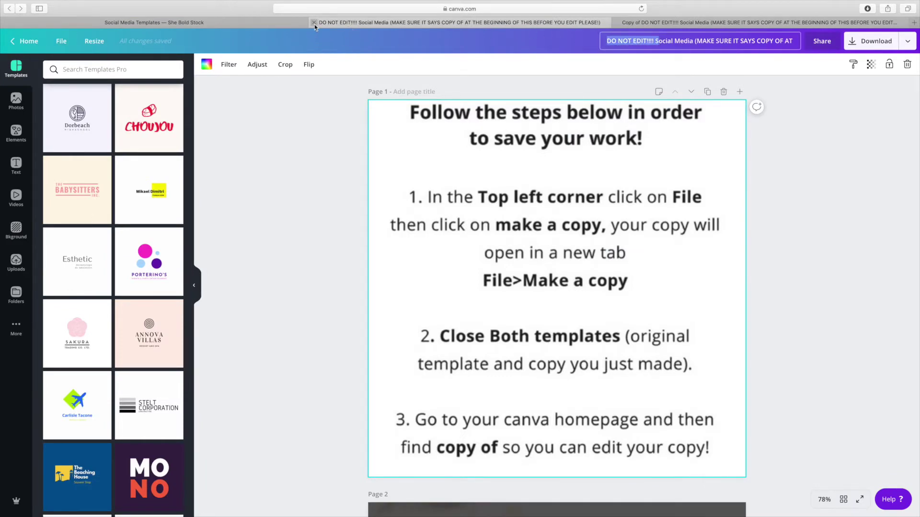
click(314, 23)
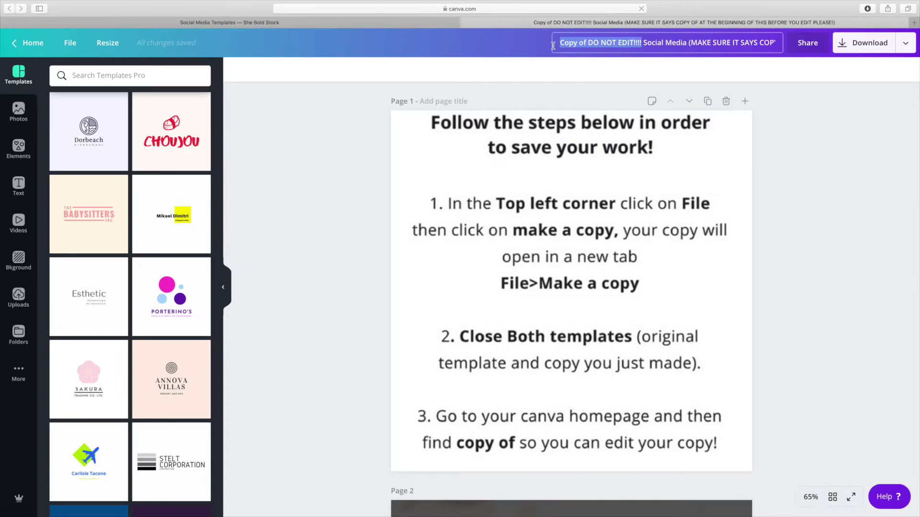
Rename the copy 'My Promo Sales Graphics'.
text(My )
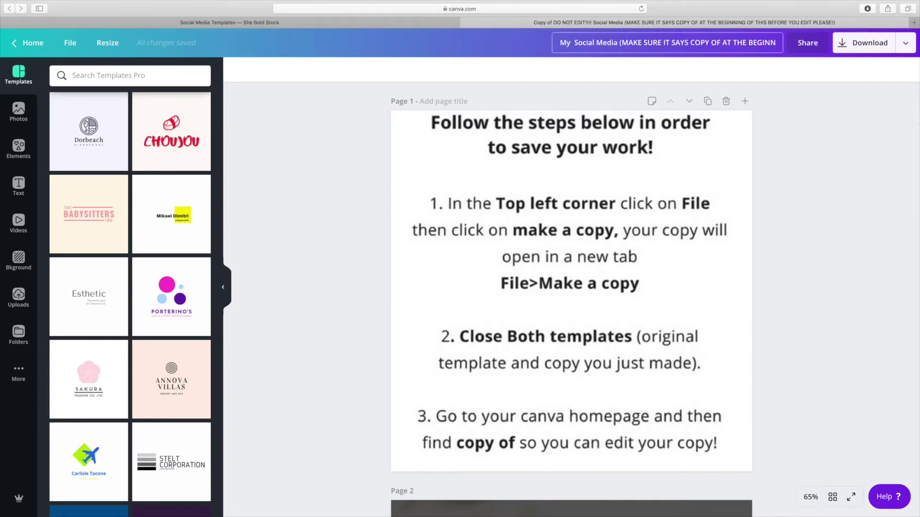
text(Sales)
key(BackSpace)
key(BackSpace)
key(BackSpace)
key(BackSpace)
key(BackSpace)
key(BackSpace)
text(Promo Sa)
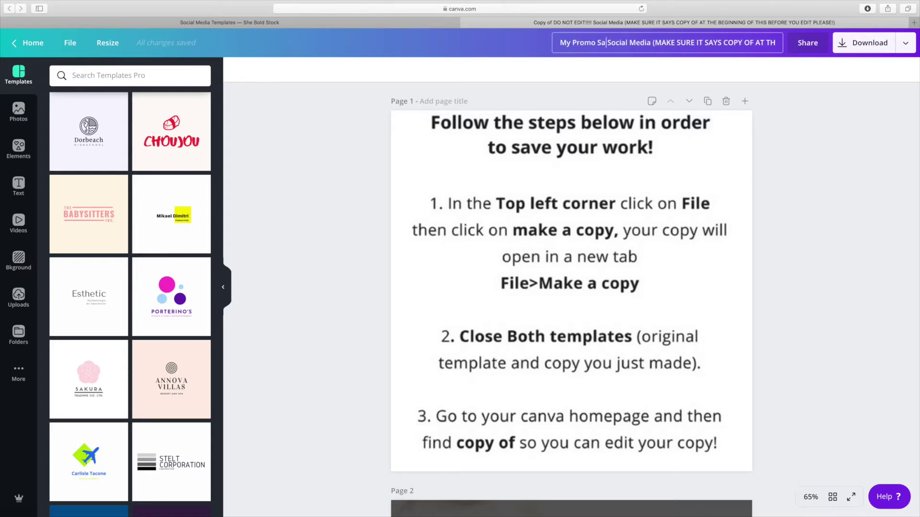
text(les)
key(shift+super+Right)
text(Graphics)
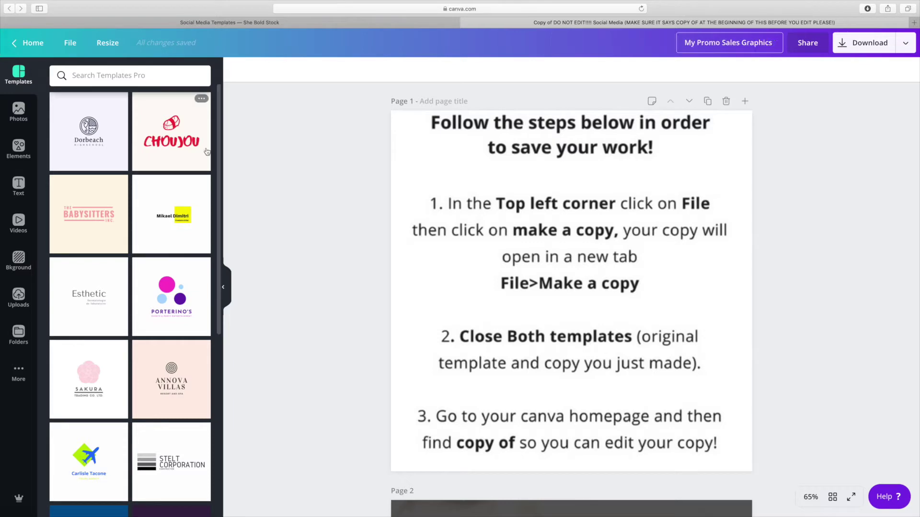
Delete the instructions page, then scroll through the designs to page 4's Black Friday 40% OFF post.
click(725, 102)
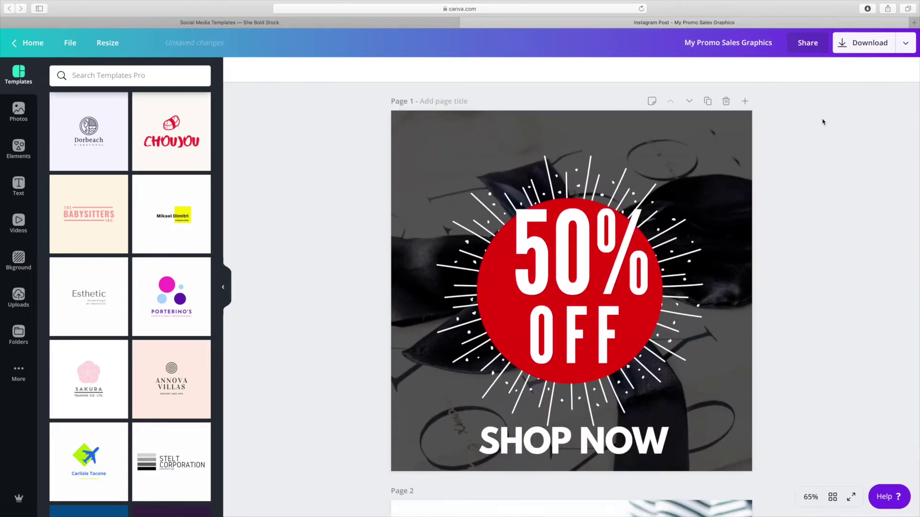
scroll(823, 122, down, 10)
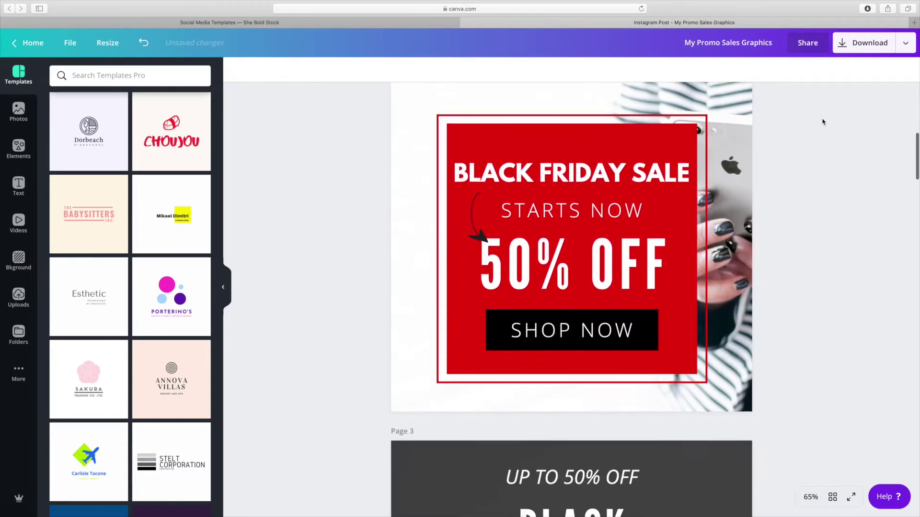
scroll(823, 122, down, 13)
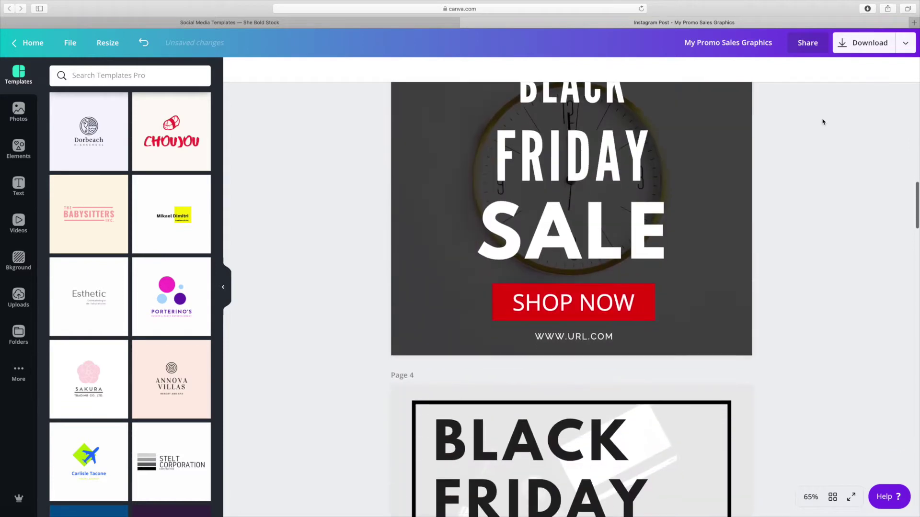
scroll(823, 122, down, 3)
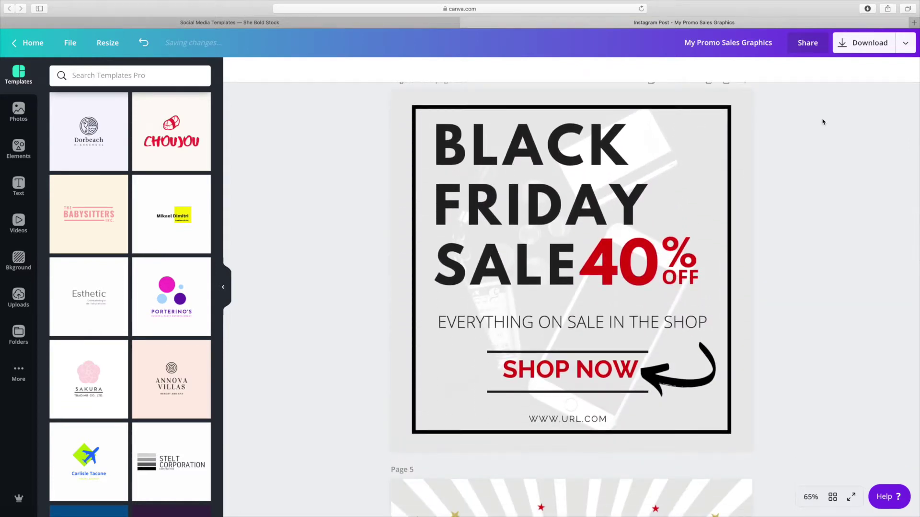
scroll(822, 122, down, 4)
scroll(822, 121, down, 20)
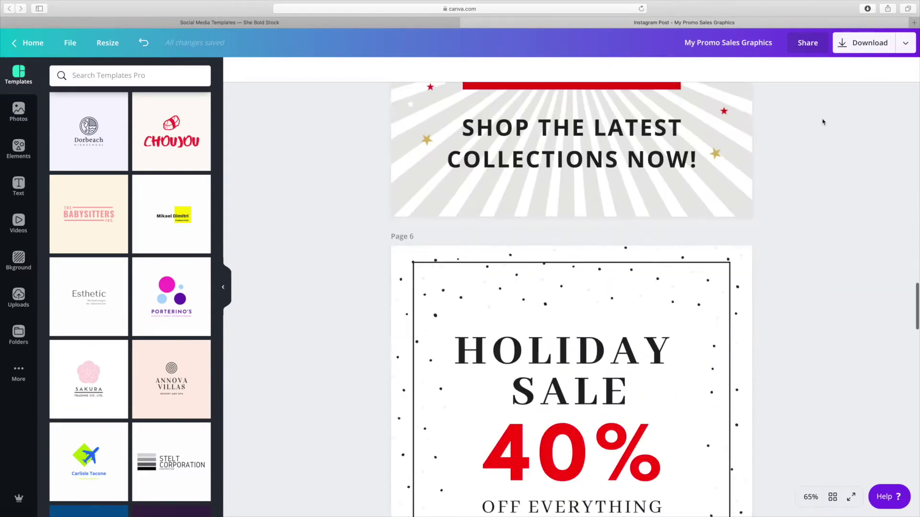
scroll(823, 122, down, 20)
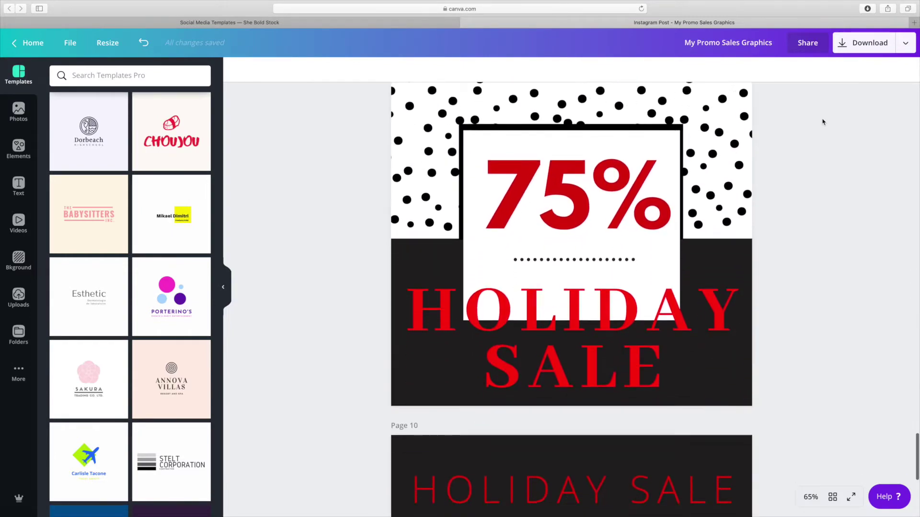
scroll(822, 122, up, 20)
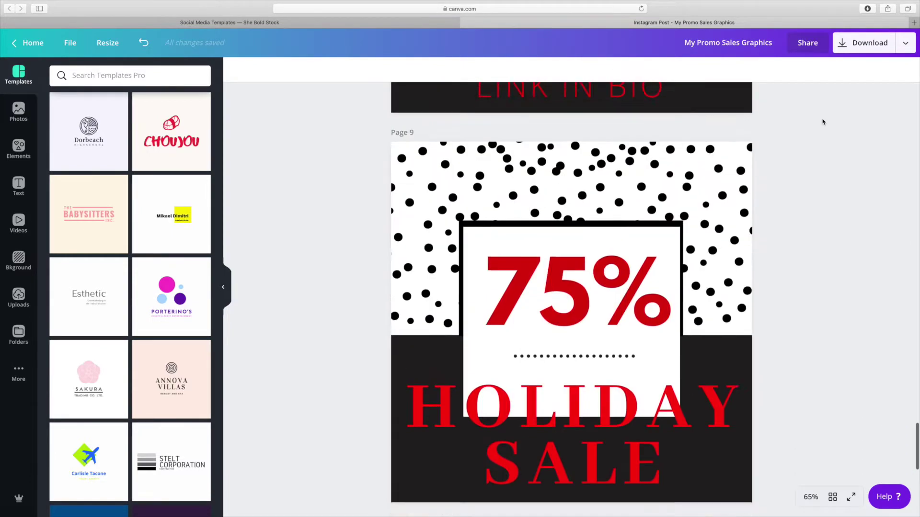
scroll(822, 122, up, 20)
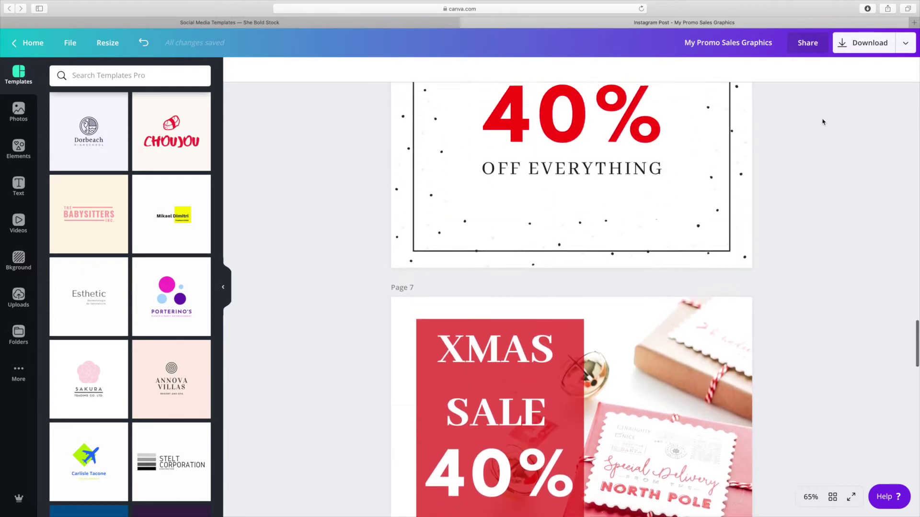
scroll(822, 122, up, 20)
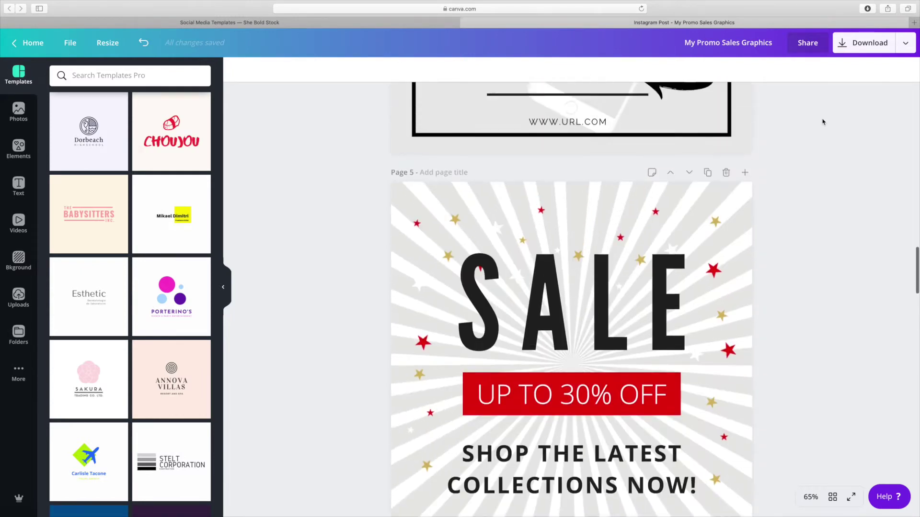
scroll(822, 121, up, 2)
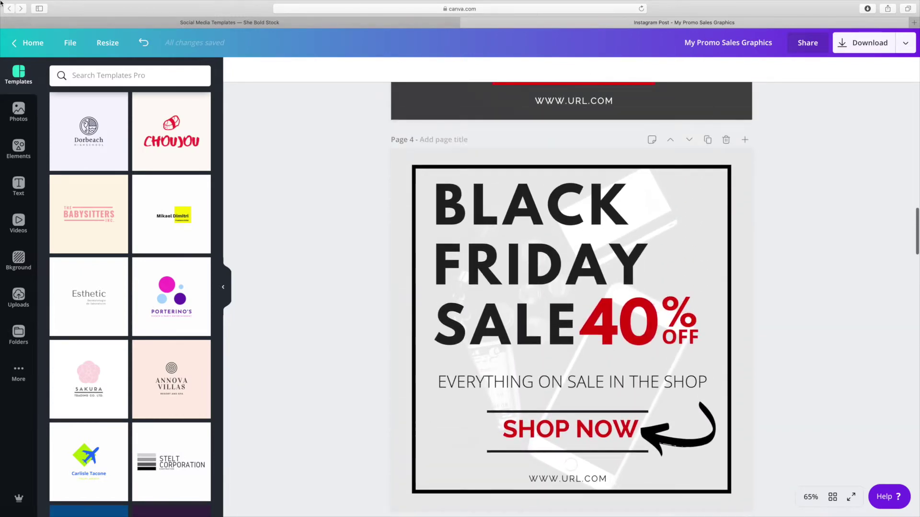
scroll(565, 312, down, 1)
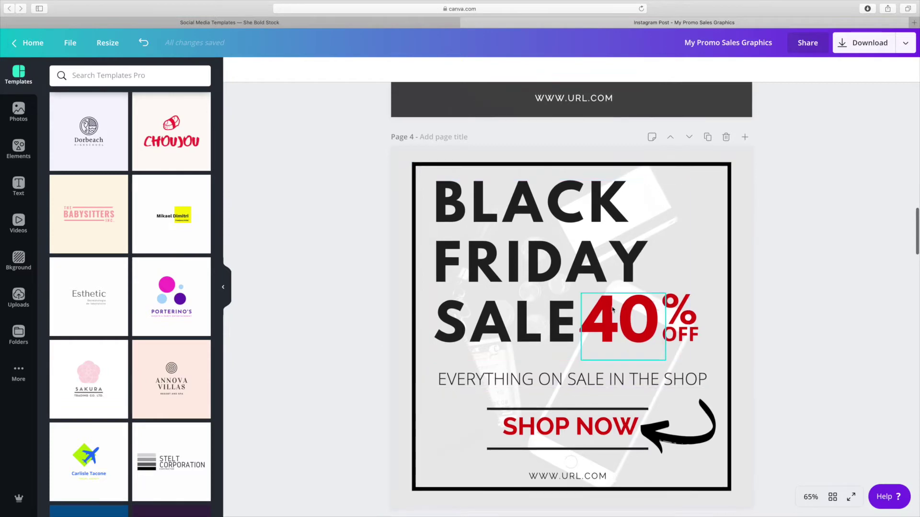
Change the headline from BLACK FRIDAY SALE to CYBER MONDAY SALE and widen its text box.
click(533, 268)
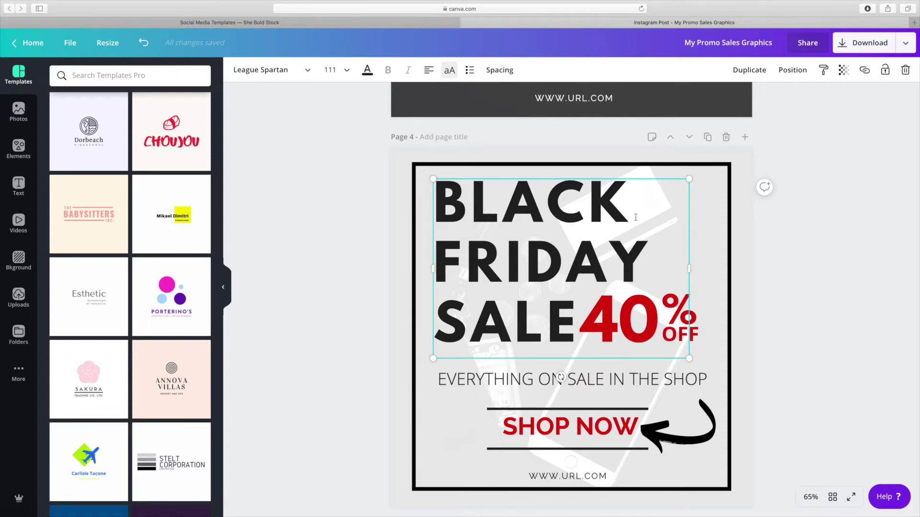
drag(636, 218, 437, 213)
text(CYBER)
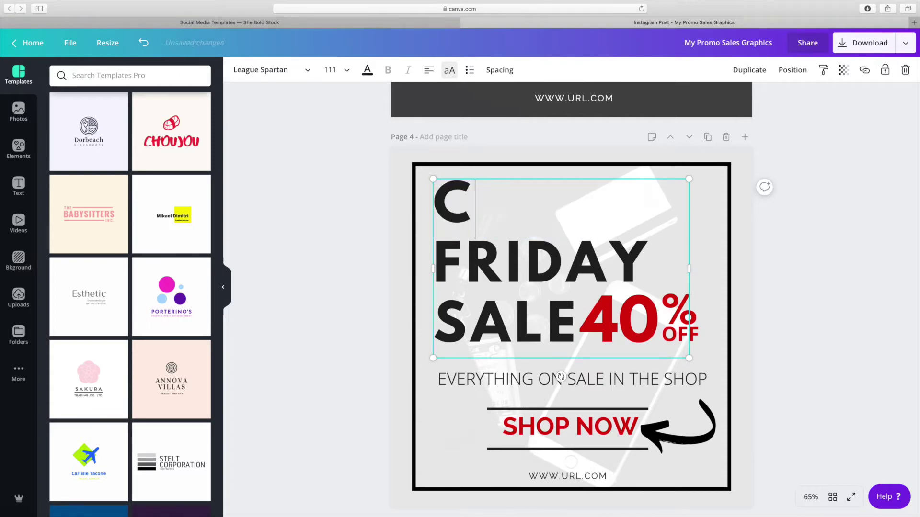
click(546, 257)
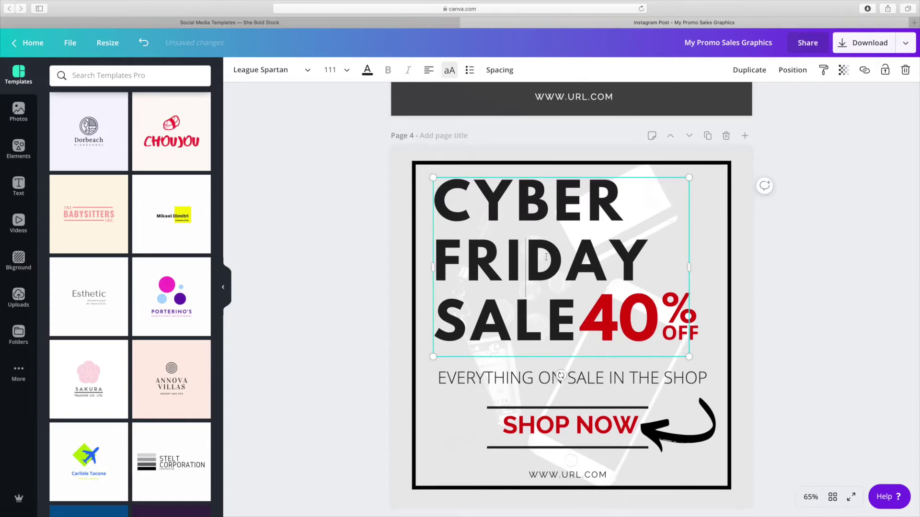
drag(640, 256, 444, 261)
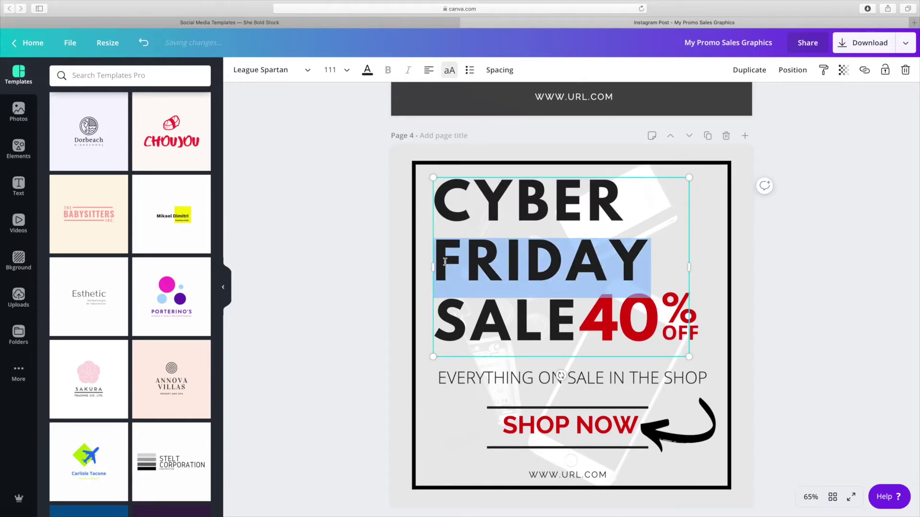
text(MONDAY)
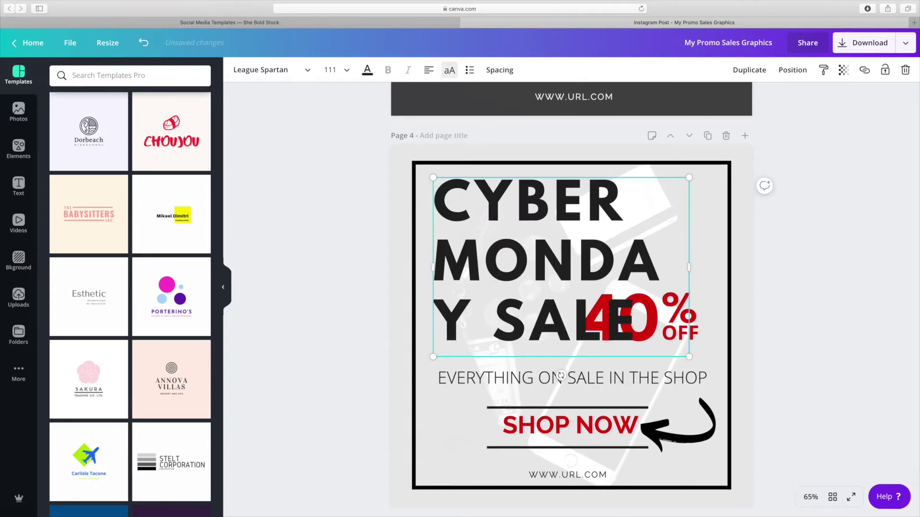
drag(690, 267, 778, 292)
click(771, 299)
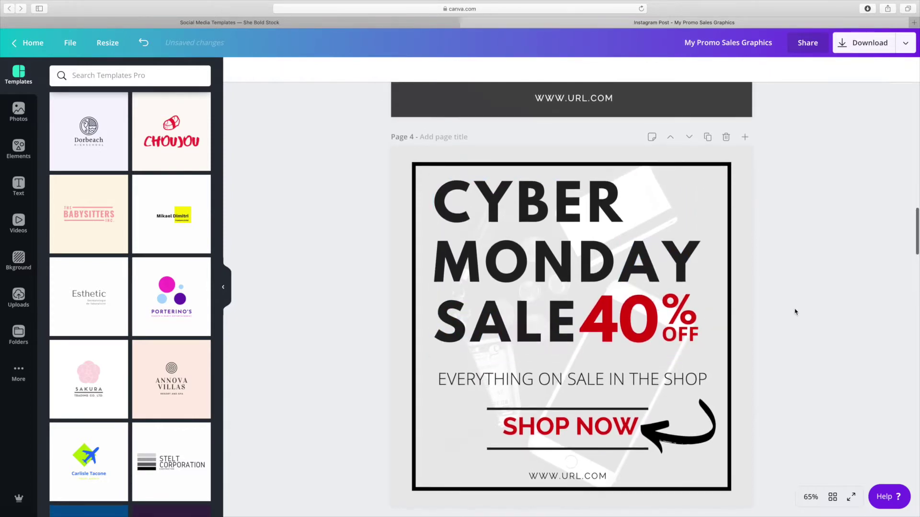
click(615, 319)
click(615, 318)
Change 40 to 50 and recolour all the red text, including SHOP NOW, in the rose brand colour.
click(615, 318)
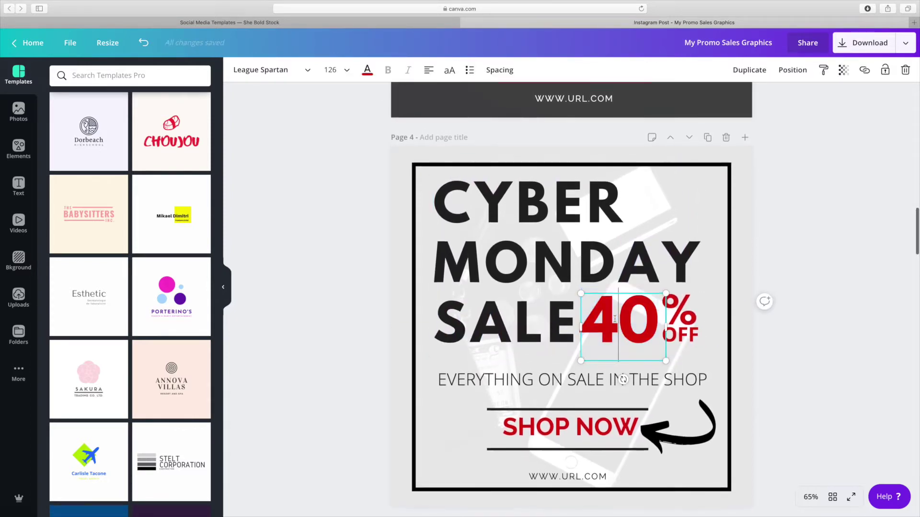
drag(602, 320, 585, 320)
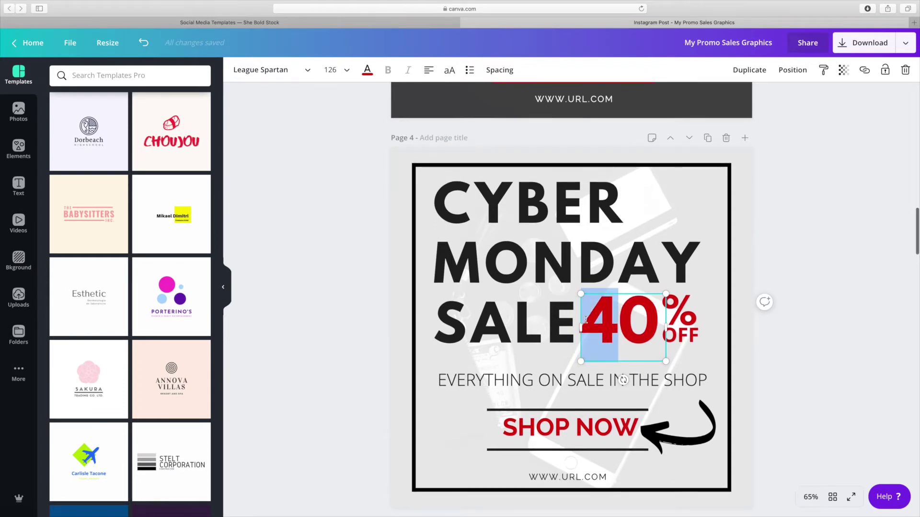
text(5)
scroll(694, 336, down, 1)
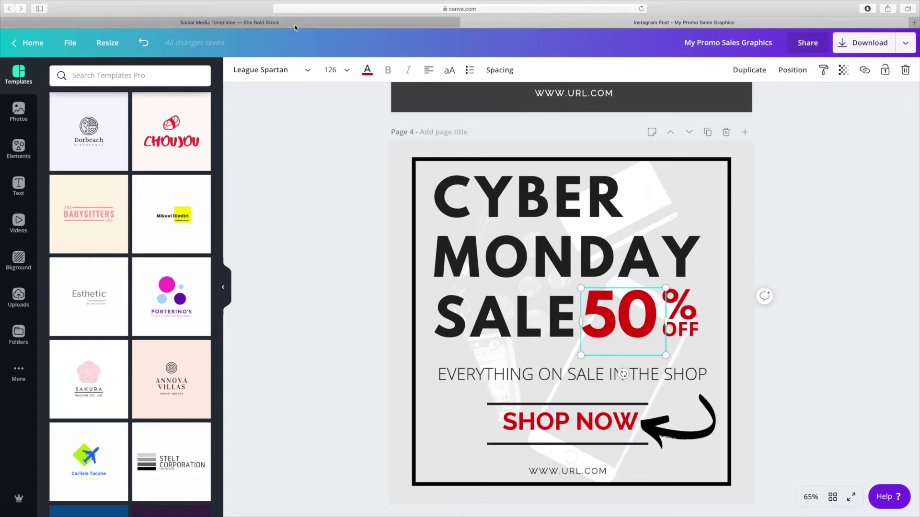
click(367, 71)
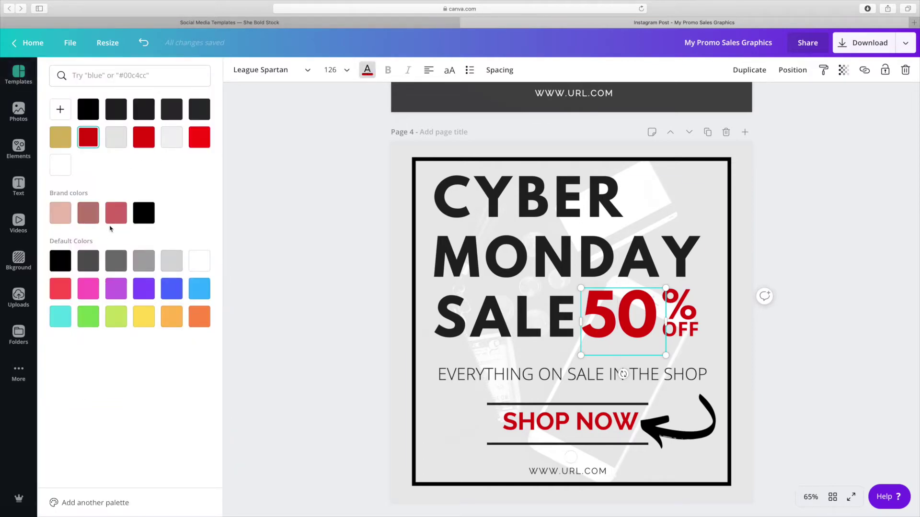
click(115, 214)
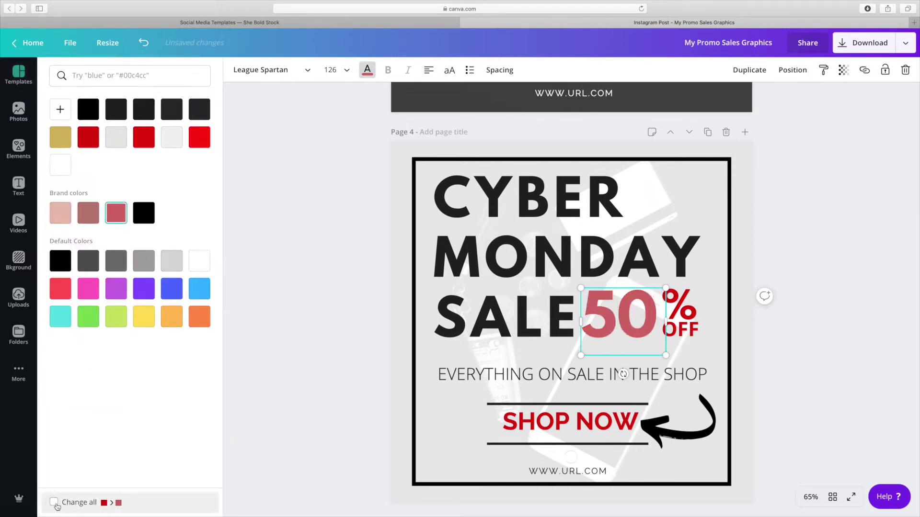
click(53, 502)
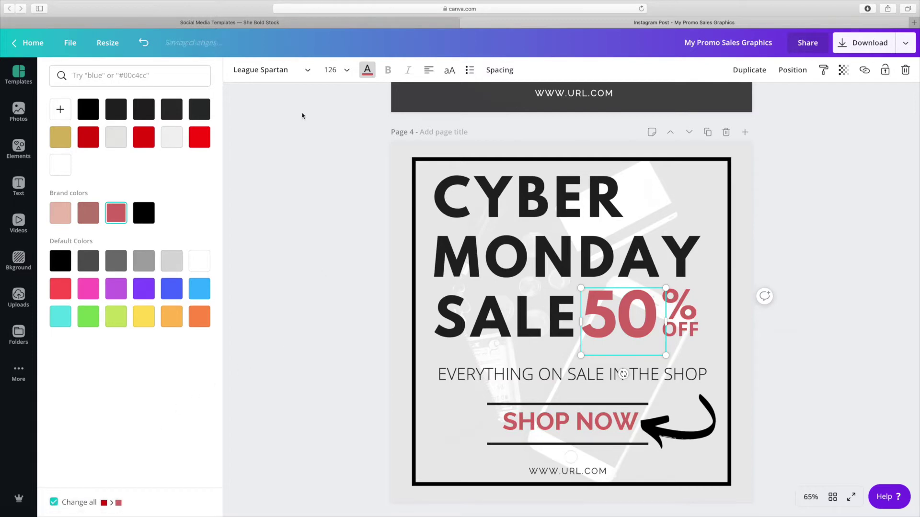
click(364, 191)
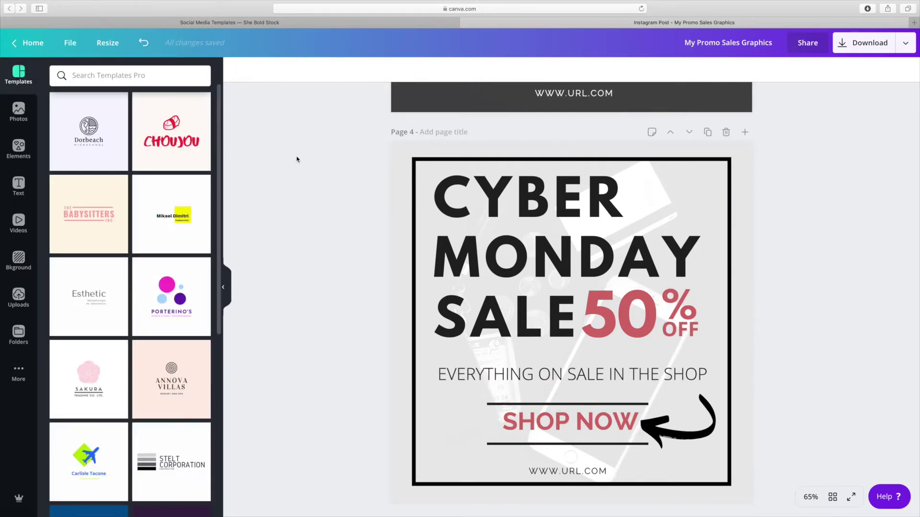
Replace the subtitle with 'LIFETIME STOCK PHOTO AND GRAPHIC TEMPLATES!' and move it up.
double_click(507, 377)
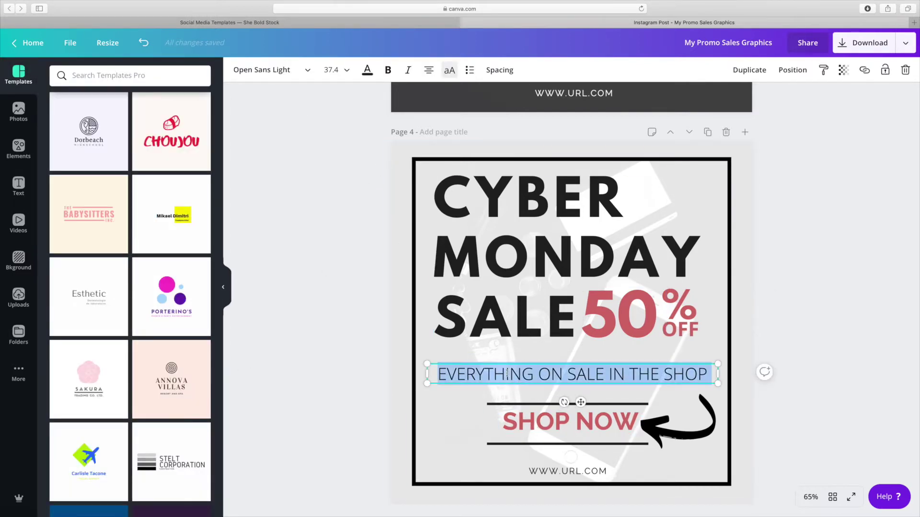
text(L)
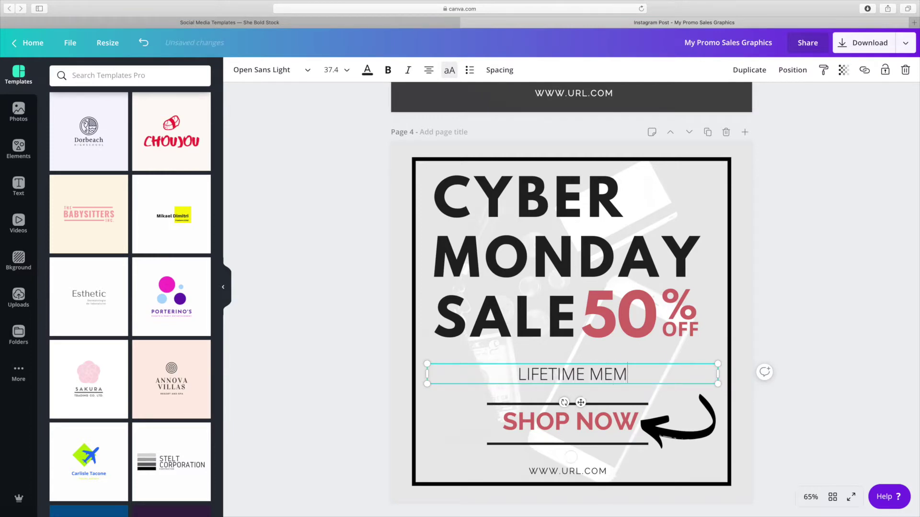
text(IFETIME STOCK )
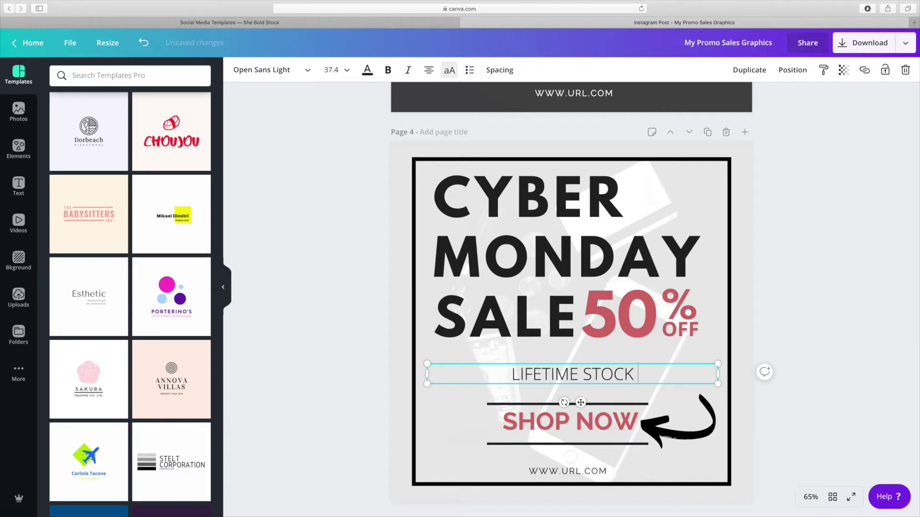
text(PHOTO AND GRAPHIC)
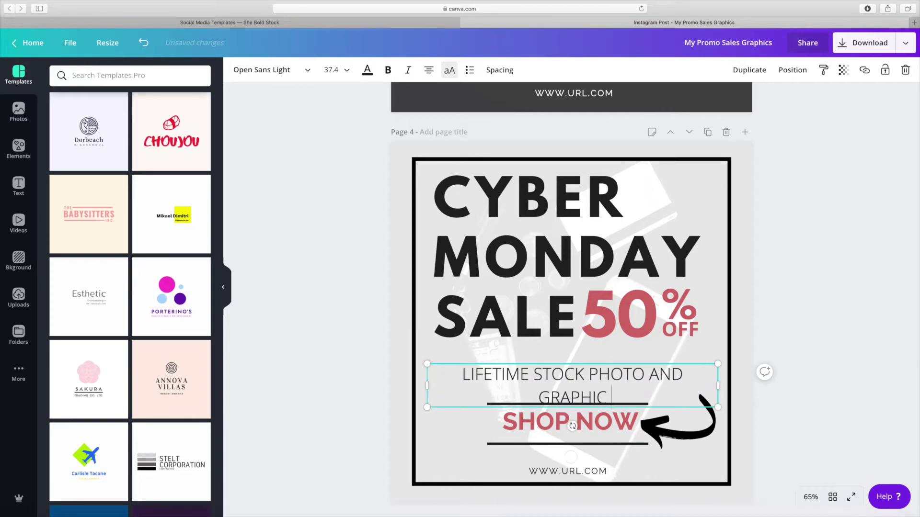
text( TEMPLATE)
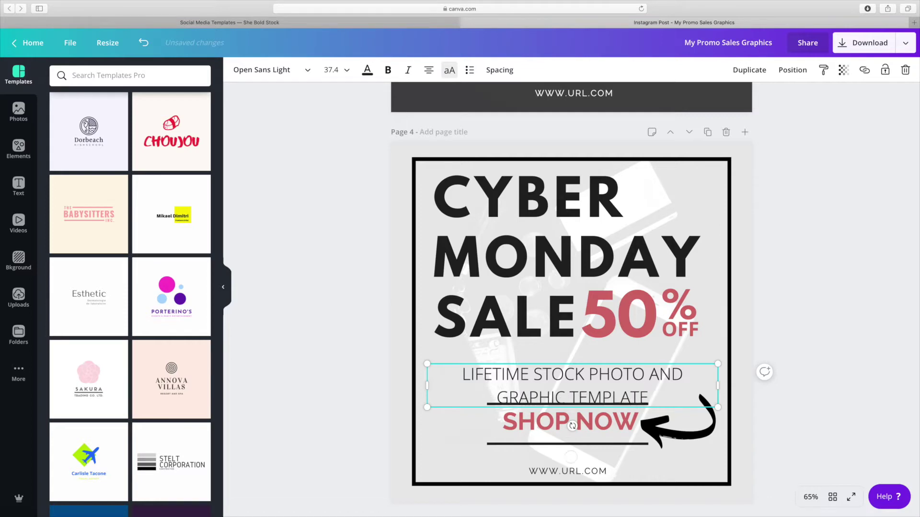
text(S)
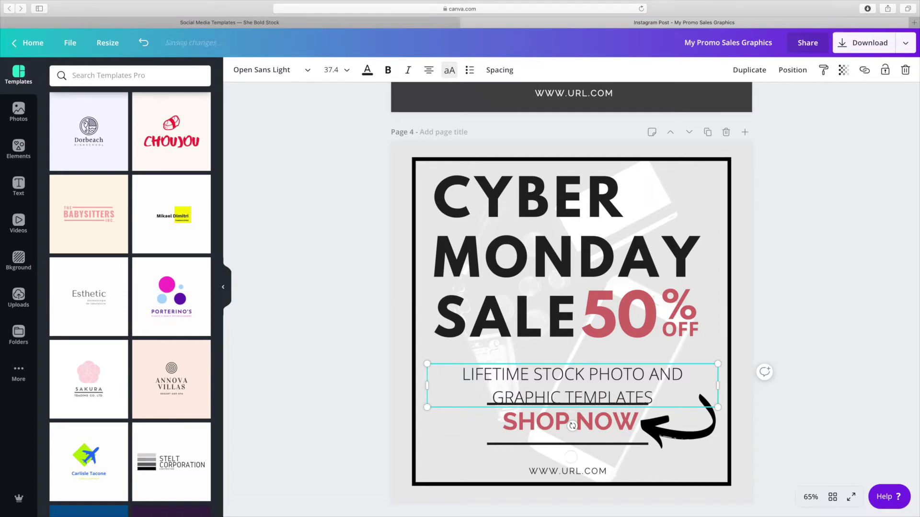
text(!)
click(266, 384)
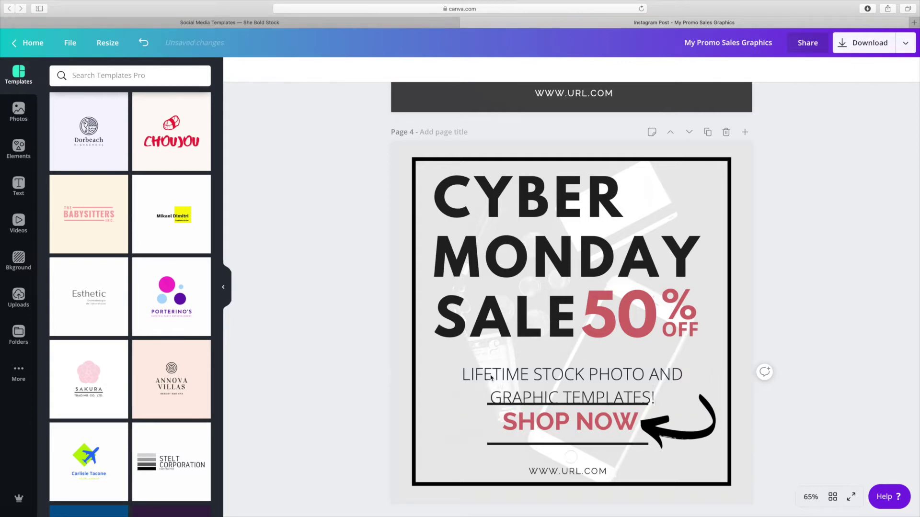
drag(599, 377, 600, 364)
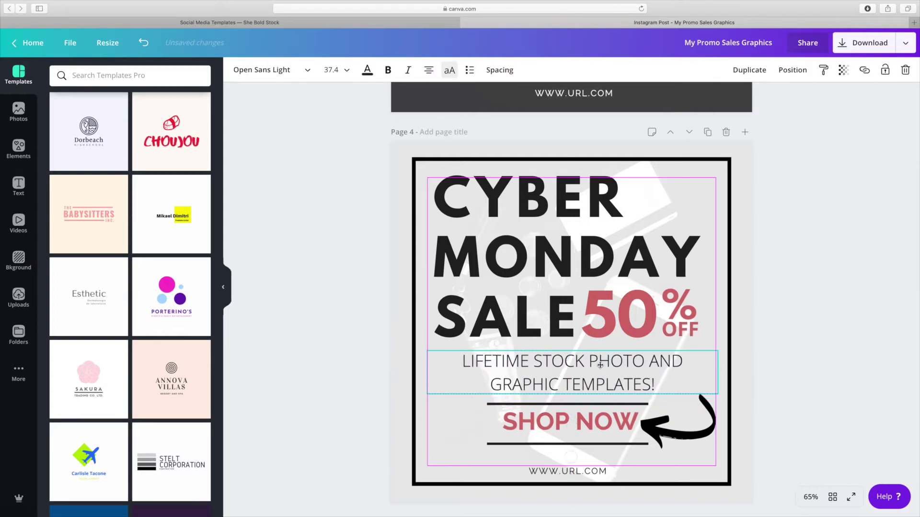
double_click(589, 430)
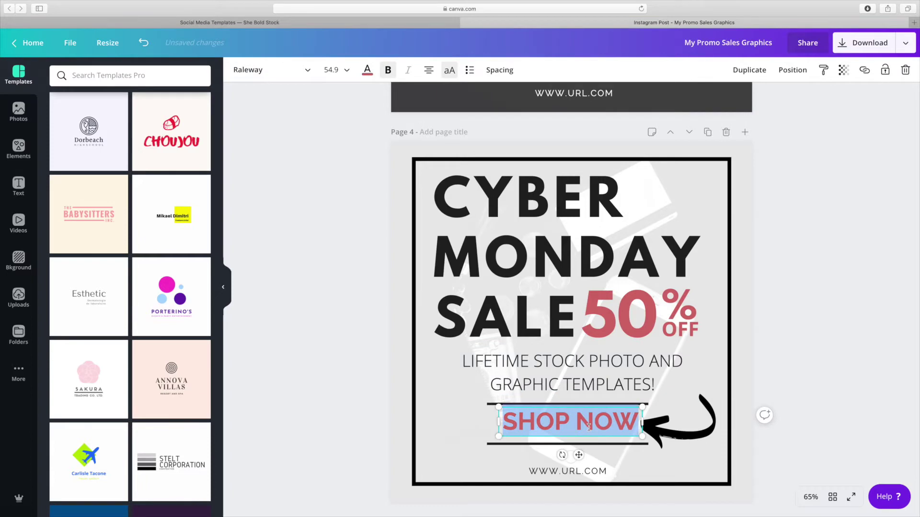
Change SHOP NOW to 'BECOME A MEMBER' at size 48, widened to one line and centred.
text(BECOME A)
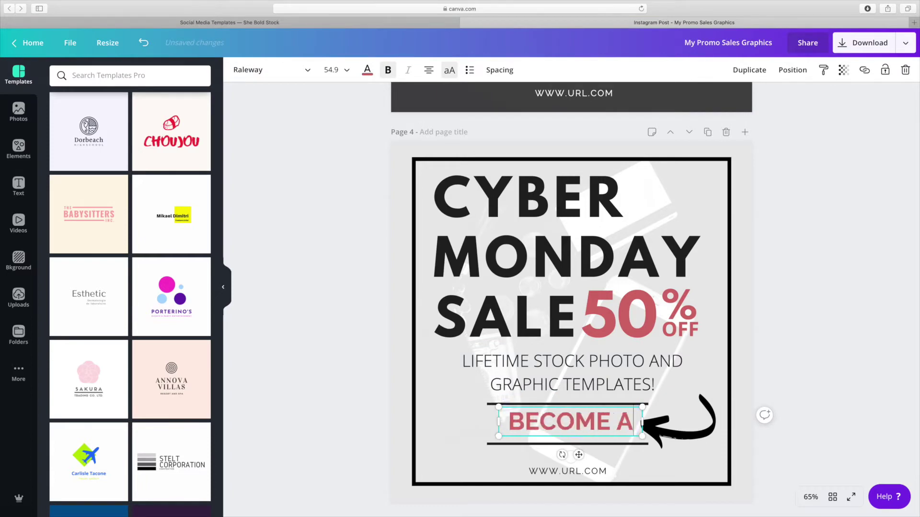
text( MEMBER)
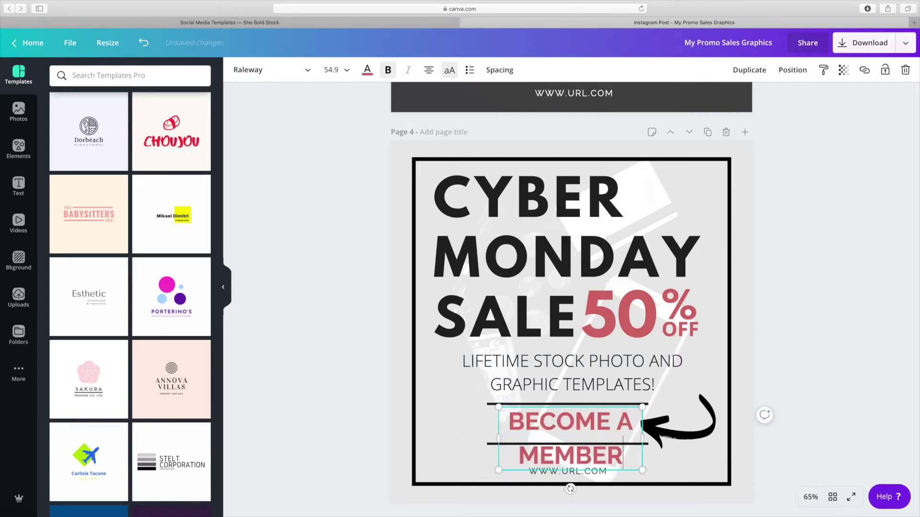
click(337, 71)
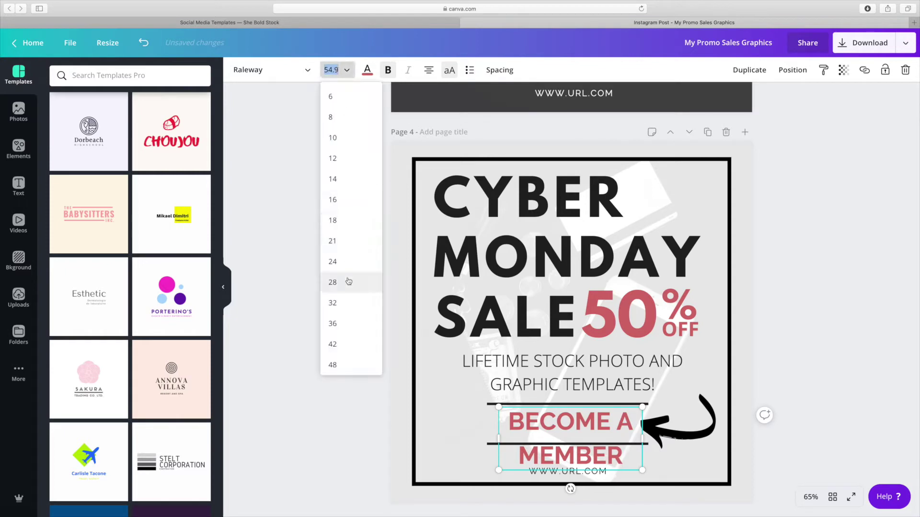
click(349, 366)
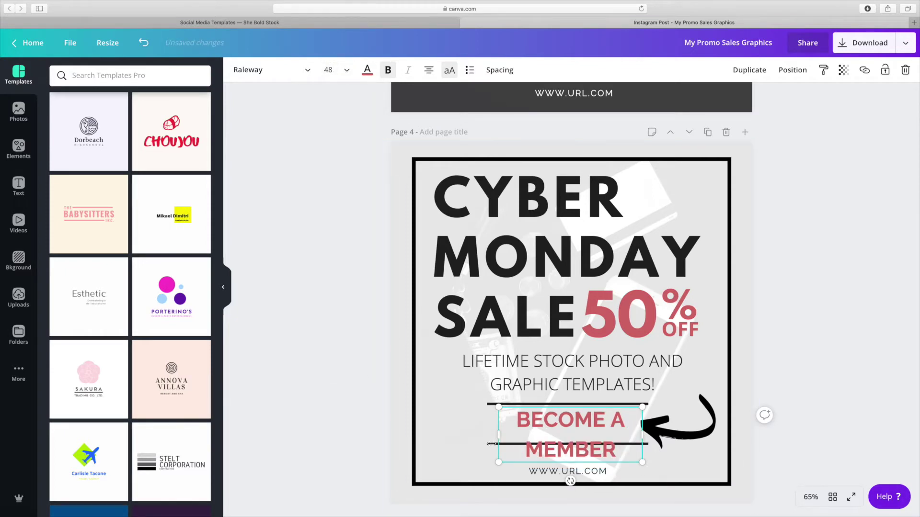
drag(498, 435, 412, 434)
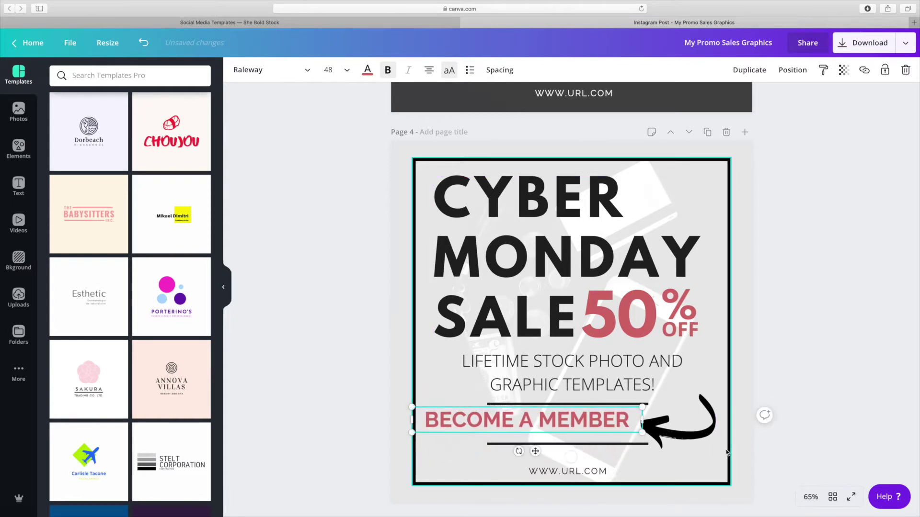
click(791, 458)
drag(564, 428, 607, 429)
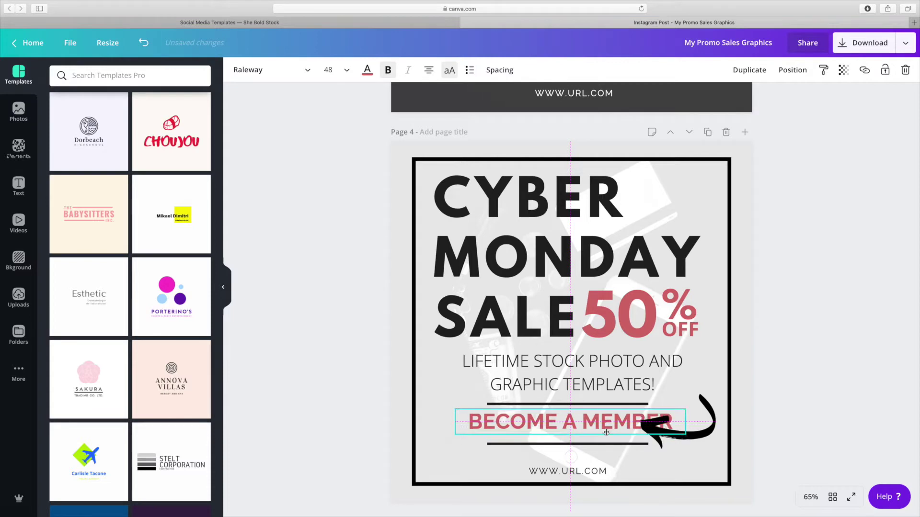
click(668, 444)
Rotate the black arrow about 25°, shrink it and move it up-right to point at BECOME A MEMBER.
click(683, 438)
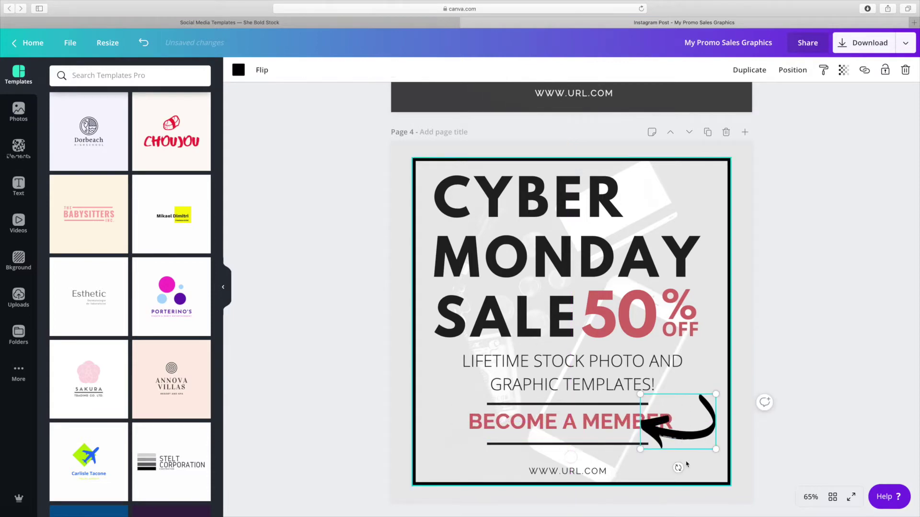
drag(678, 468, 723, 487)
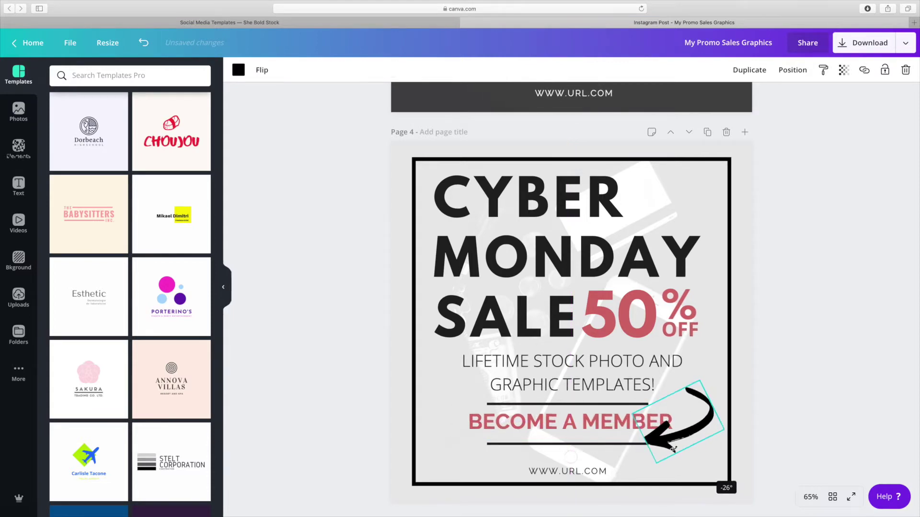
drag(682, 438, 704, 437)
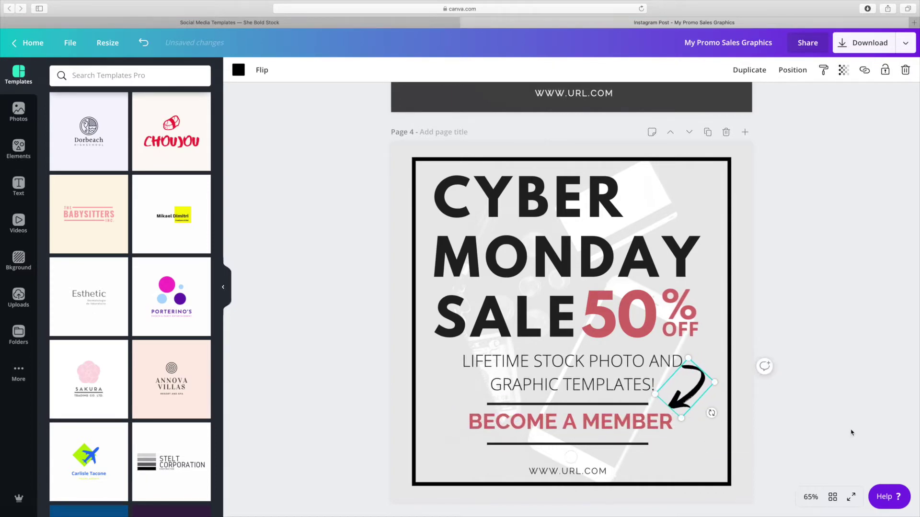
click(504, 504)
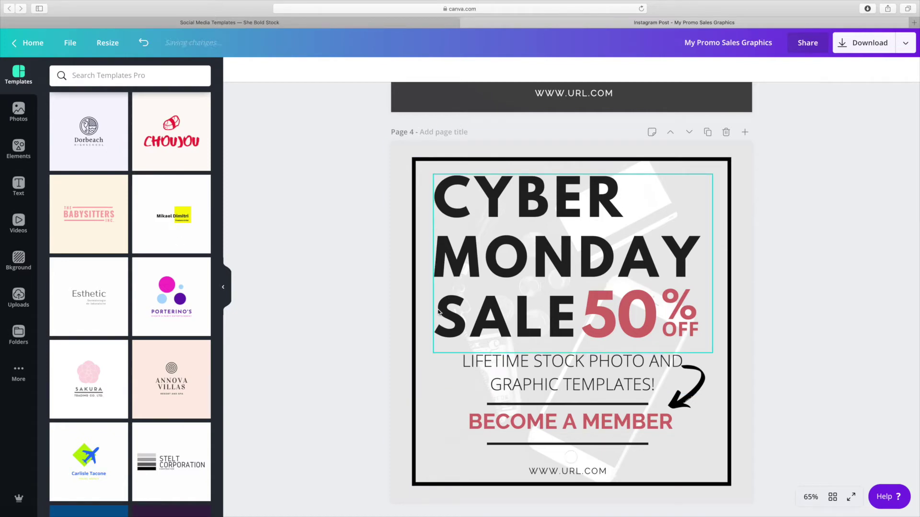
click(401, 307)
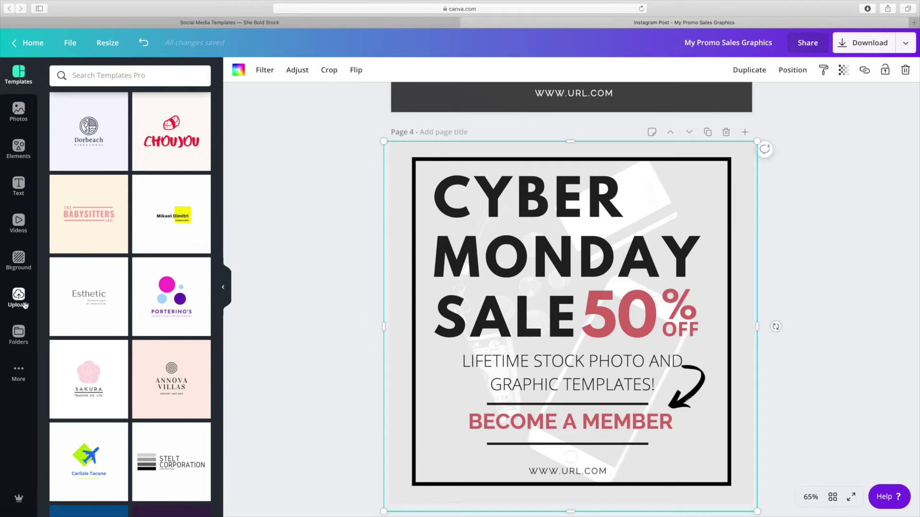
Set page 4's background colour to rose.
click(16, 262)
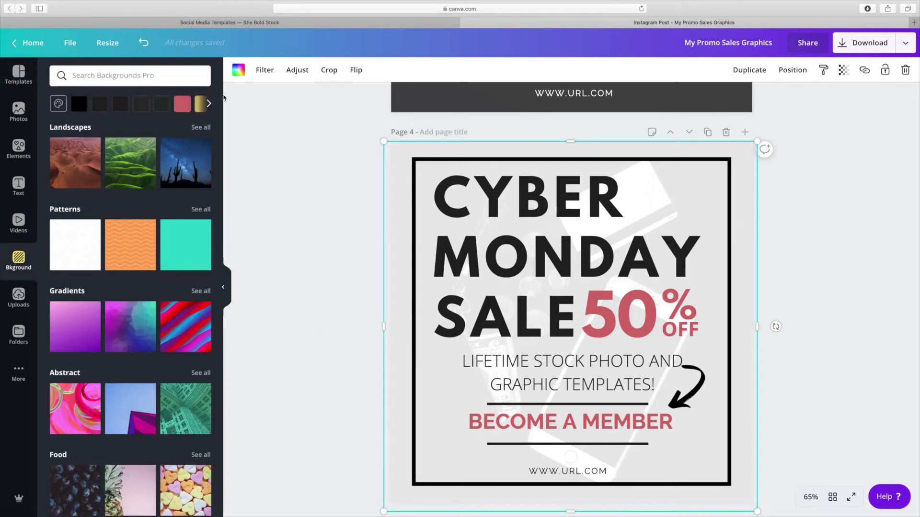
click(207, 104)
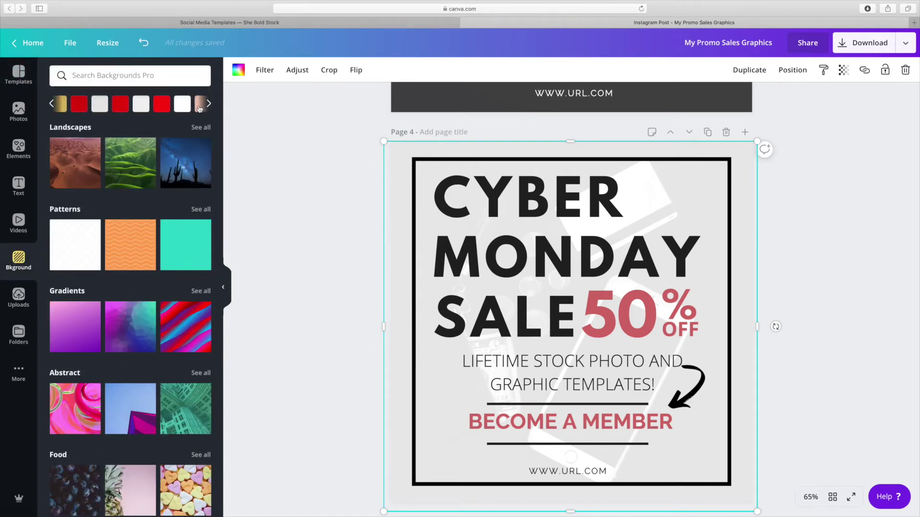
click(208, 104)
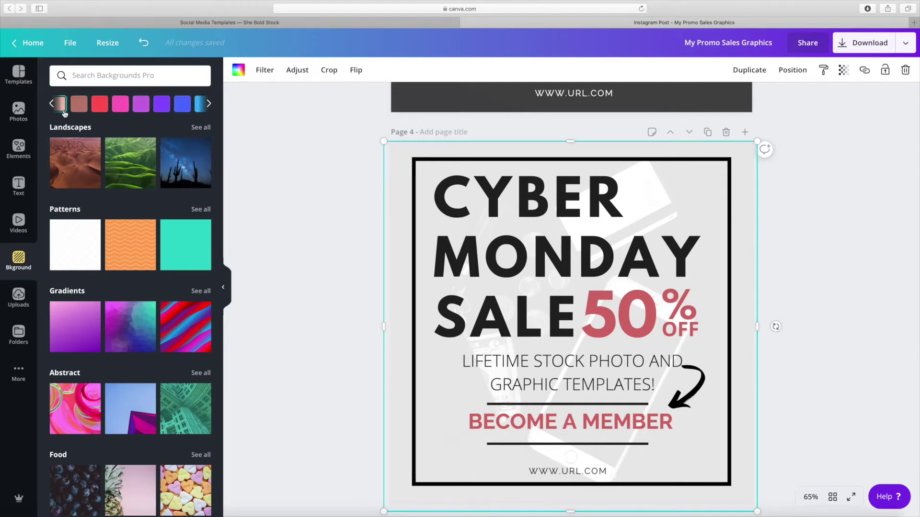
click(64, 110)
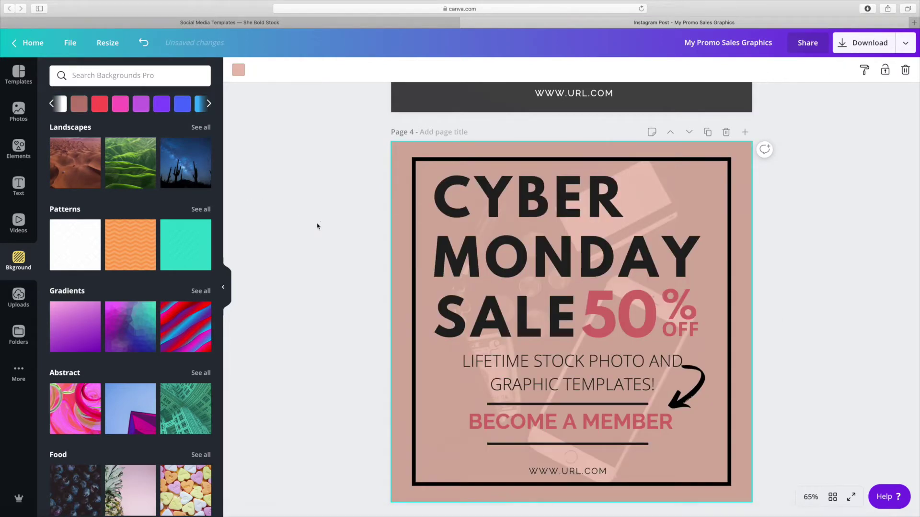
Fade the background photo to transparency 13.
click(405, 234)
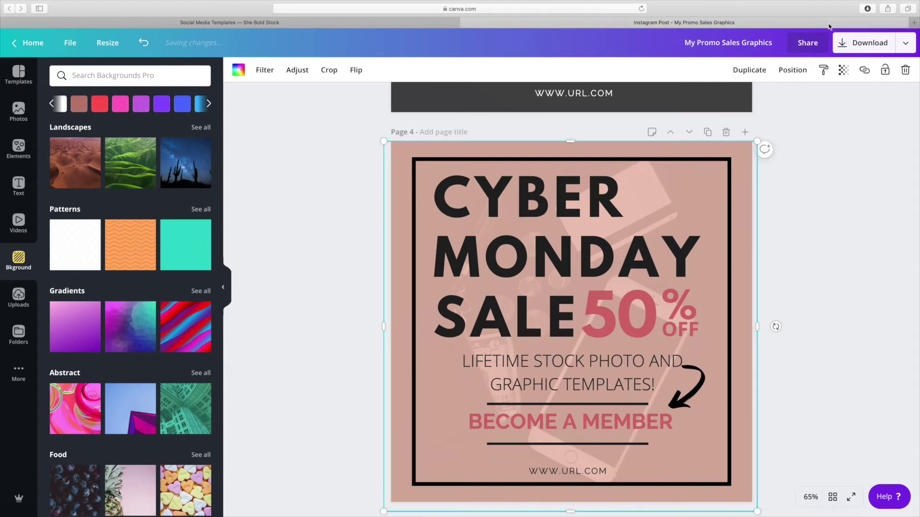
click(842, 72)
drag(751, 98, 755, 105)
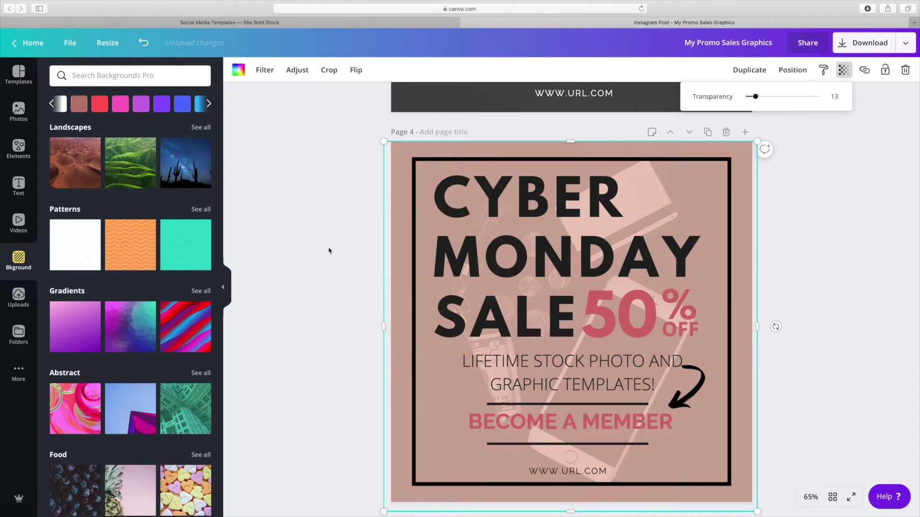
click(297, 259)
Drag the woman-with-phone photo from the November folder onto page 4 as its background.
click(18, 336)
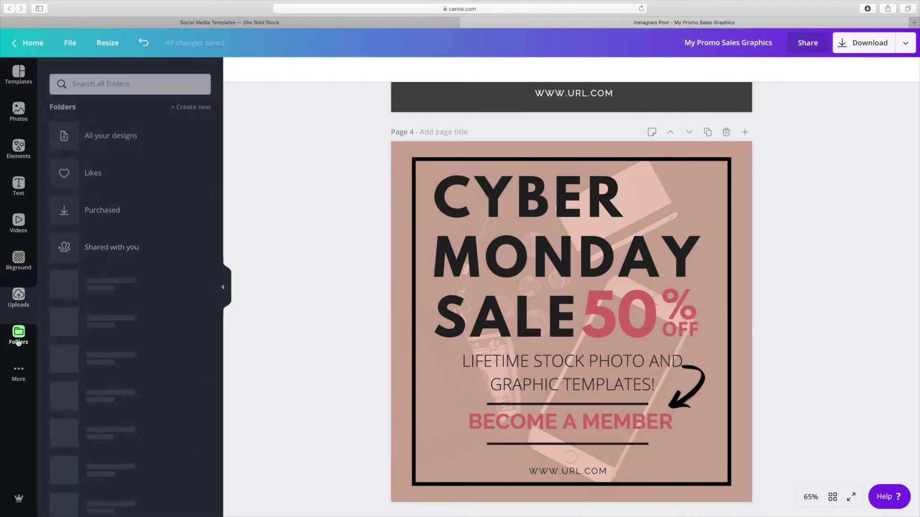
scroll(72, 346, down, 8)
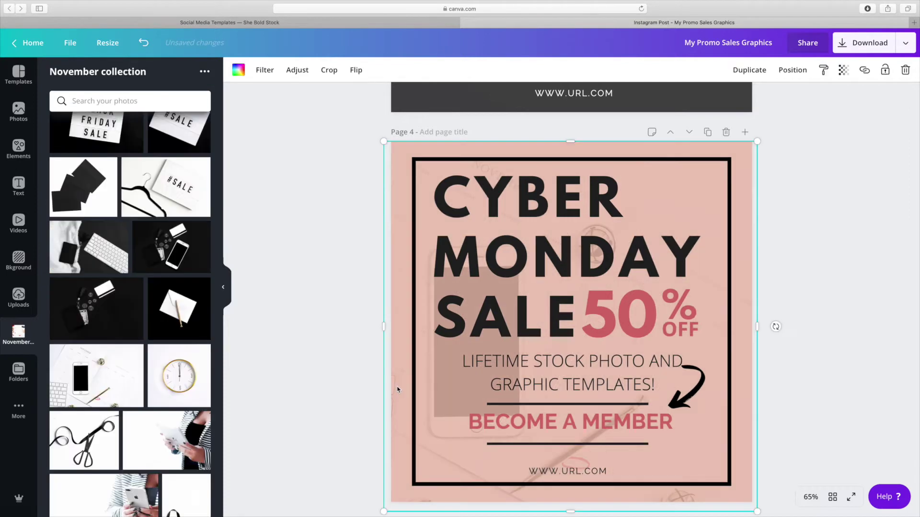
double_click(398, 391)
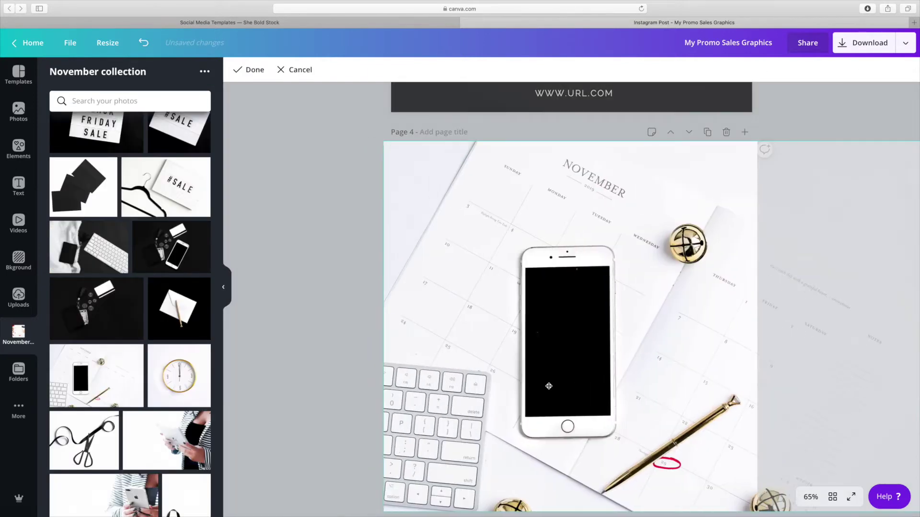
click(249, 69)
click(325, 259)
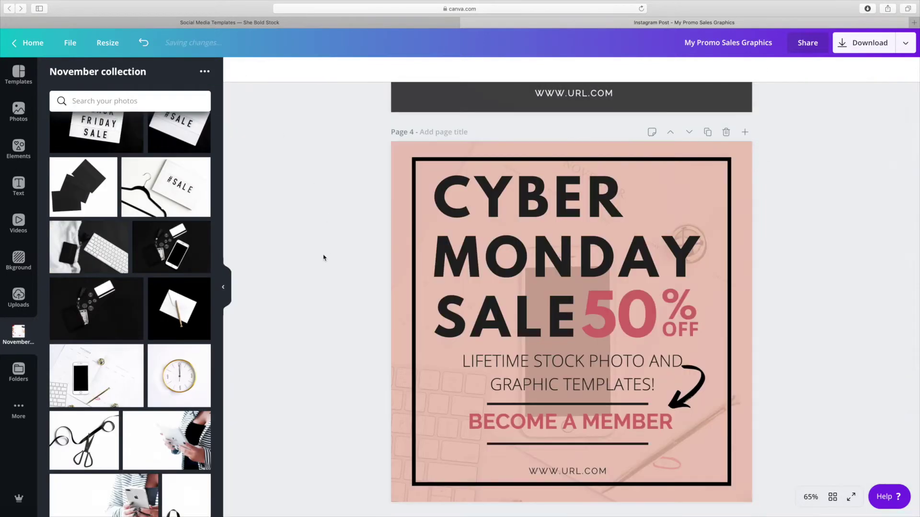
scroll(115, 283, down, 4)
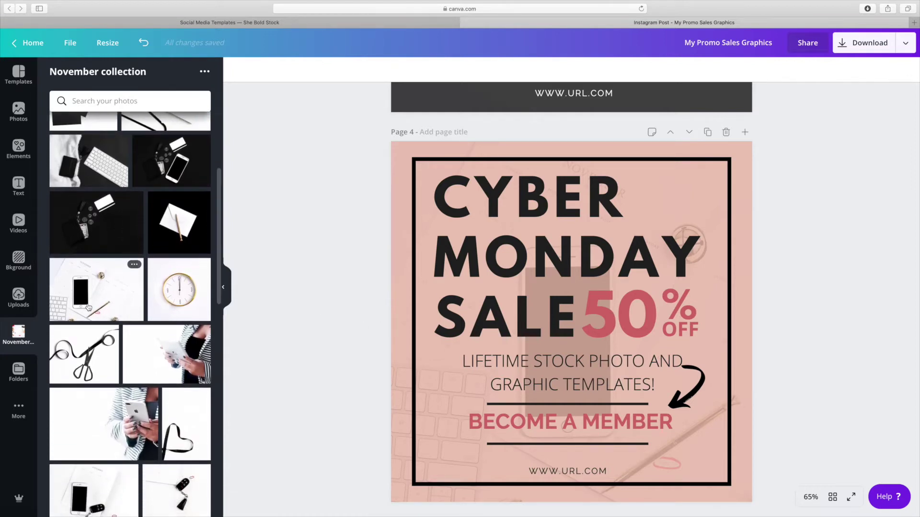
scroll(88, 307, down, 7)
drag(297, 322, 294, 358)
Reframe the new background photo and lower its transparency to 14.
double_click(404, 359)
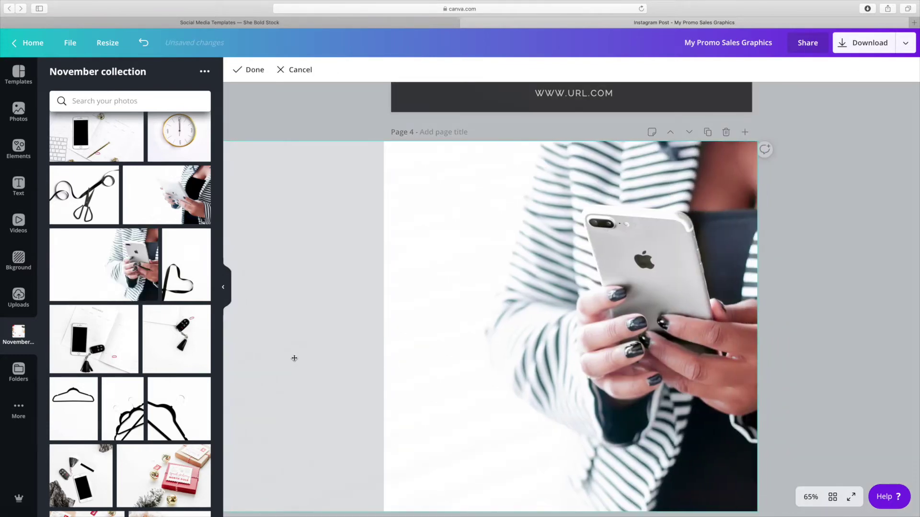
click(254, 71)
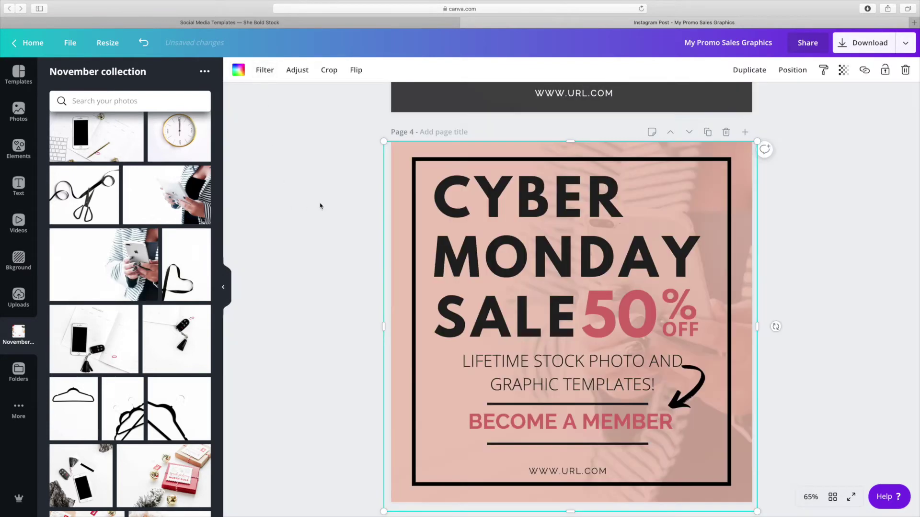
click(841, 71)
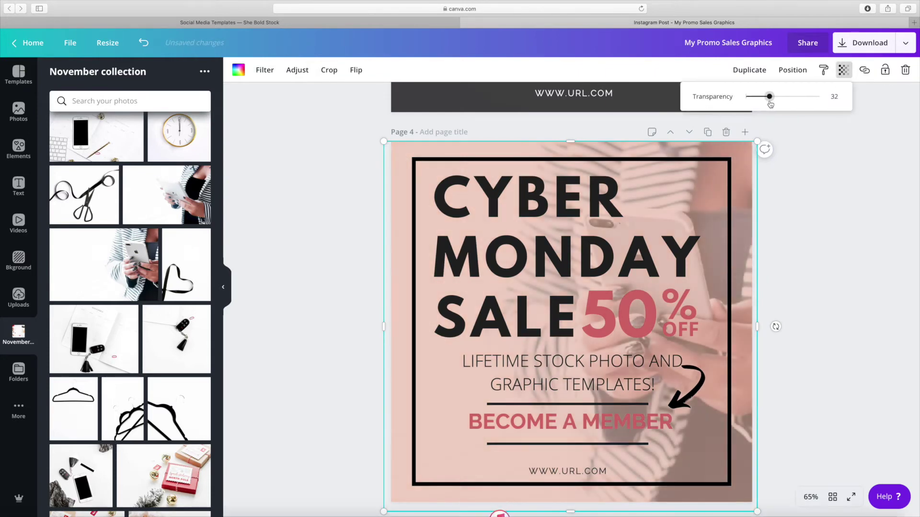
drag(755, 98, 757, 106)
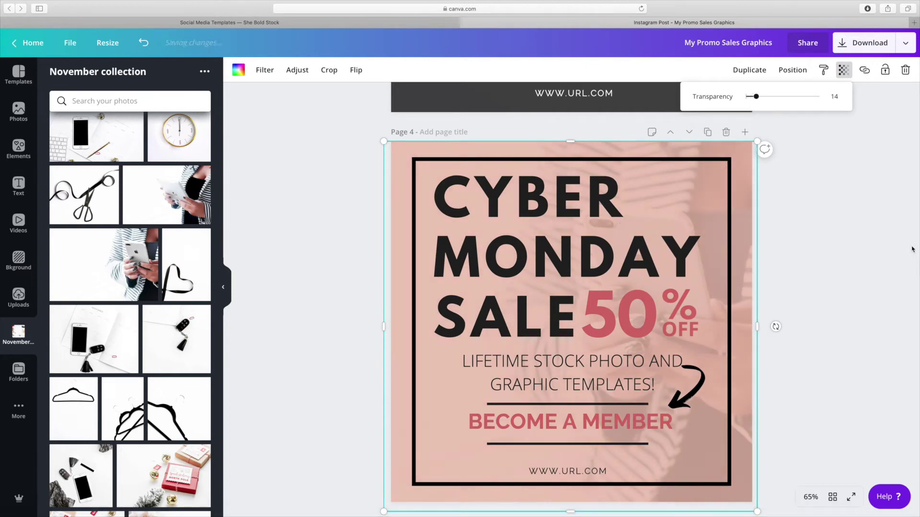
click(800, 252)
double_click(558, 471)
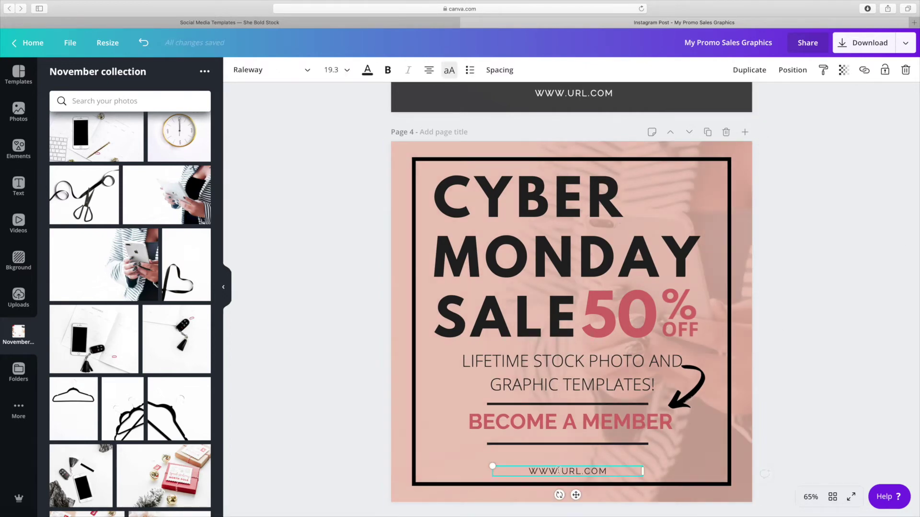
text(www.)
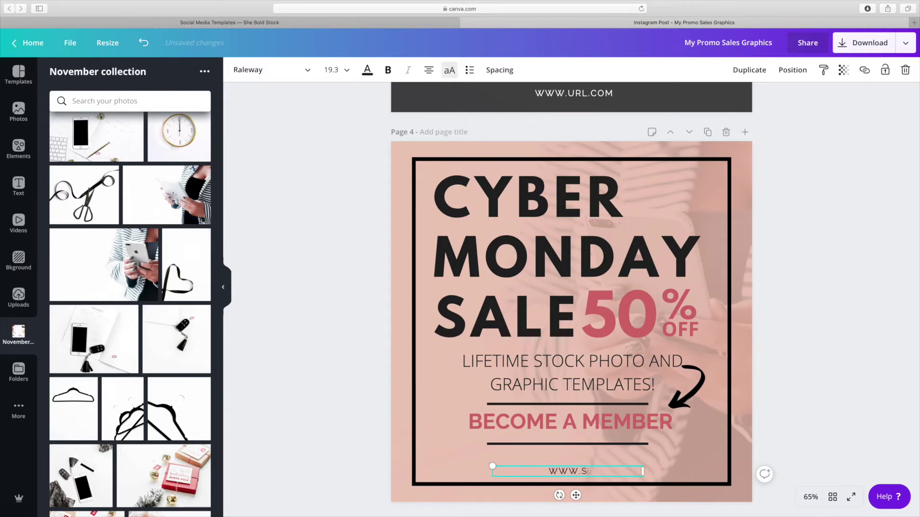
text(sheboldstock)
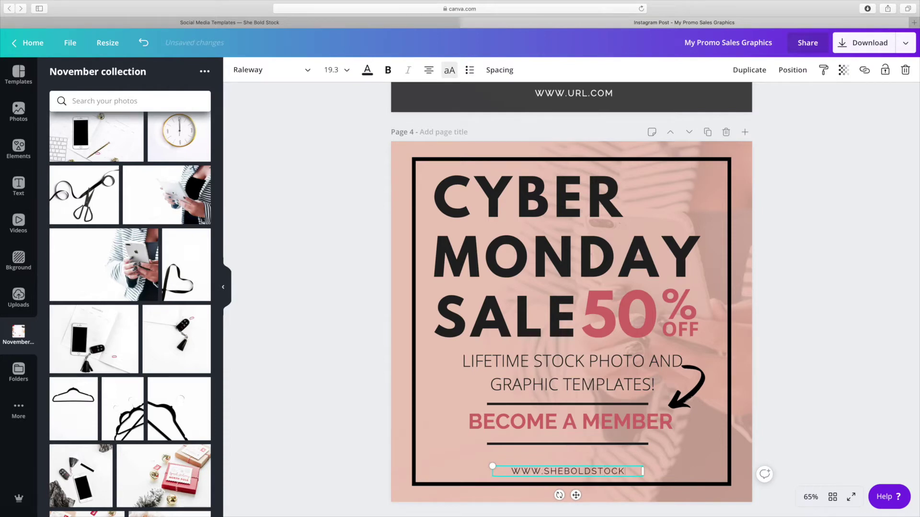
text(.com)
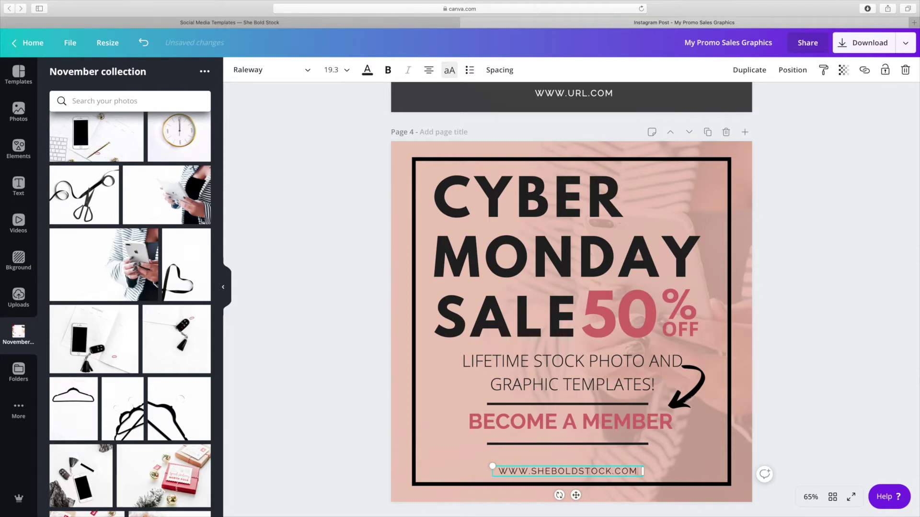
click(837, 373)
scroll(837, 373, down, 1)
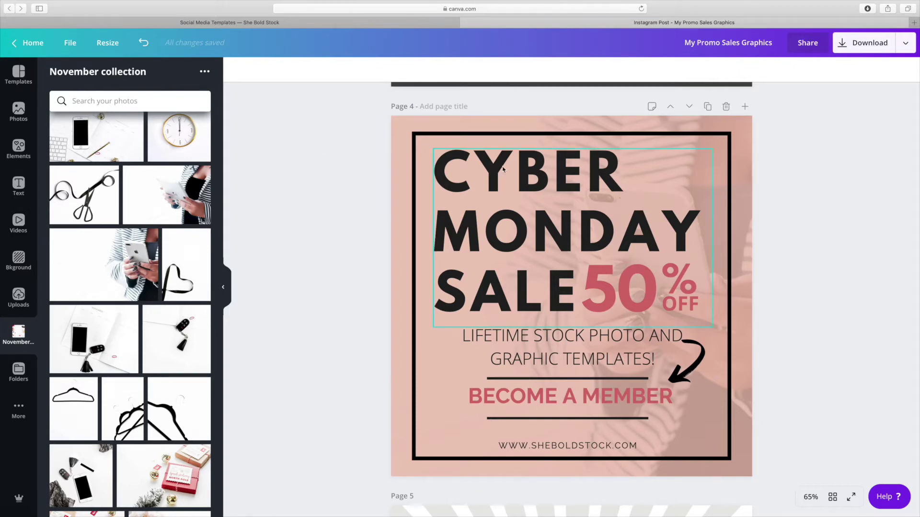
Set the CYBER MONDAY SALE 50% OFF headline to bold Raleway.
key(Tab)
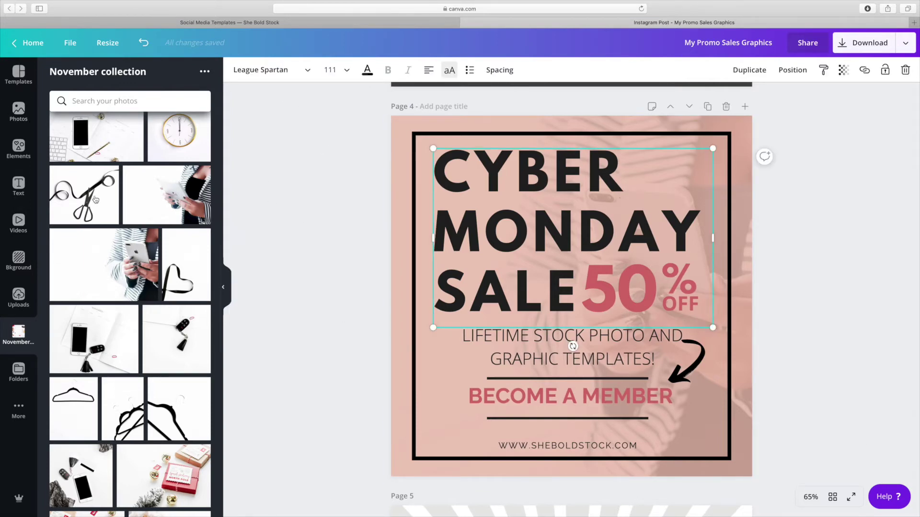
click(289, 68)
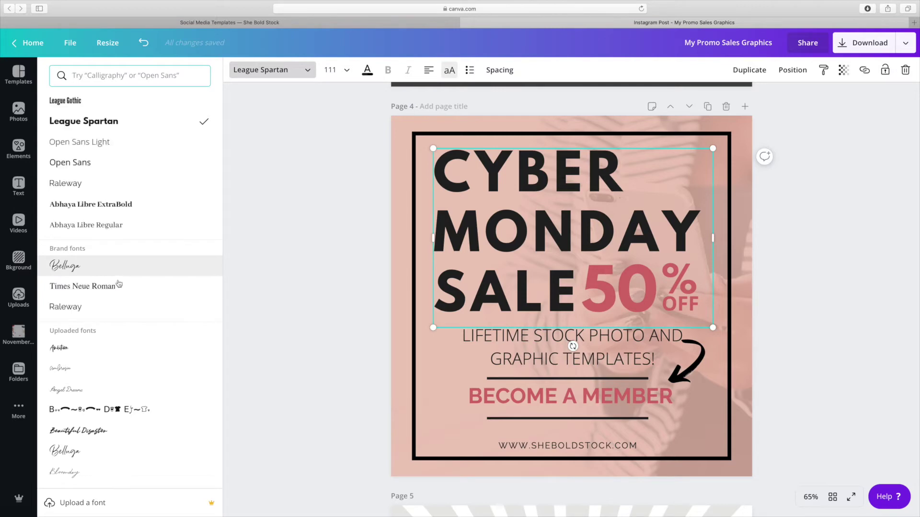
click(97, 308)
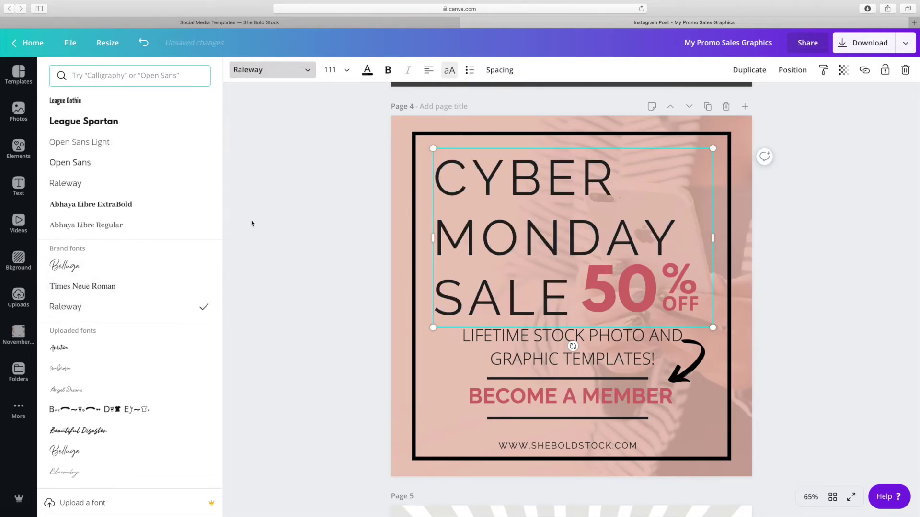
click(388, 69)
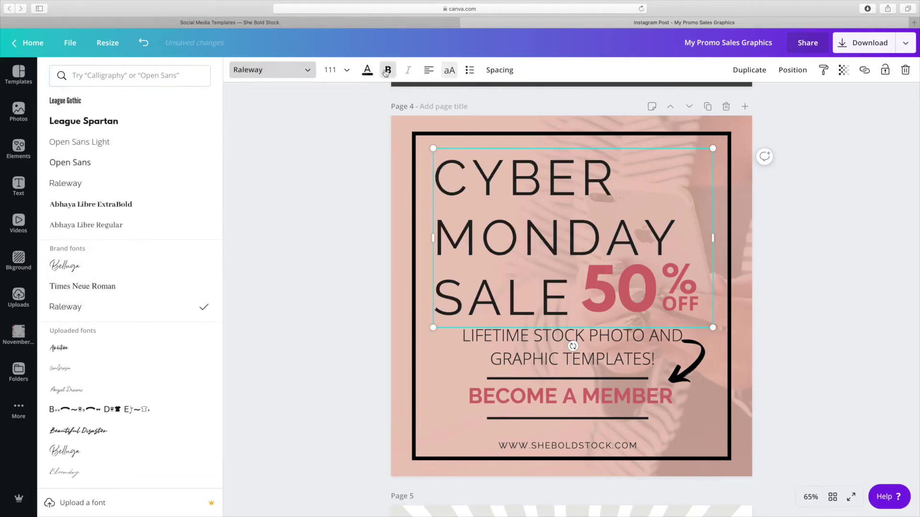
click(318, 199)
Set the LIFETIME STOCK PHOTO tagline to Raleway.
click(539, 356)
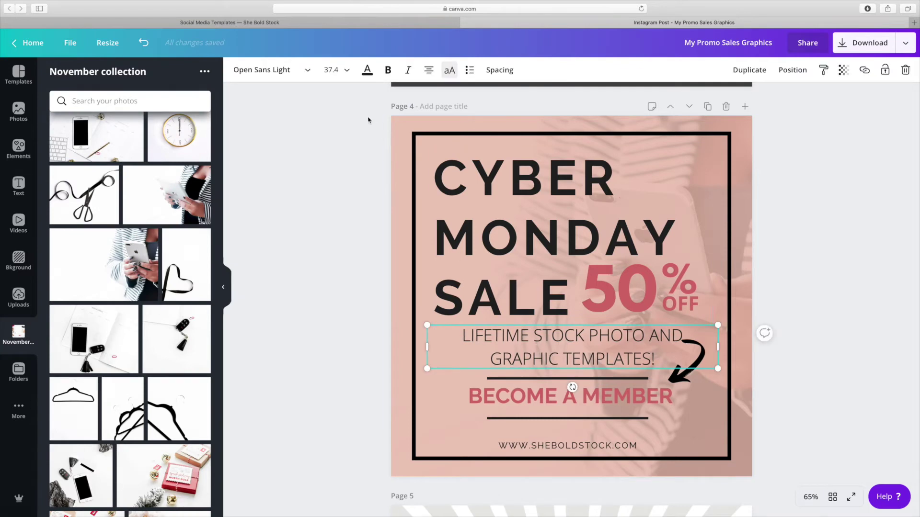
click(266, 78)
click(78, 186)
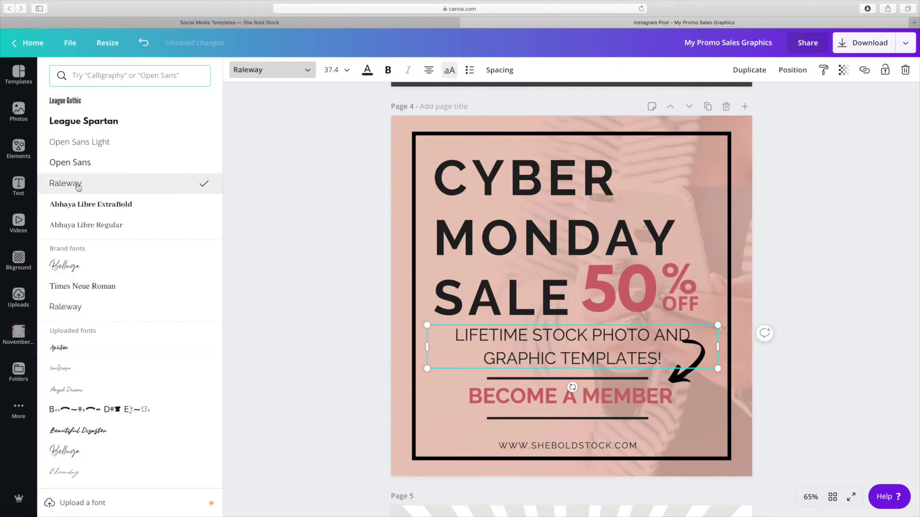
click(305, 278)
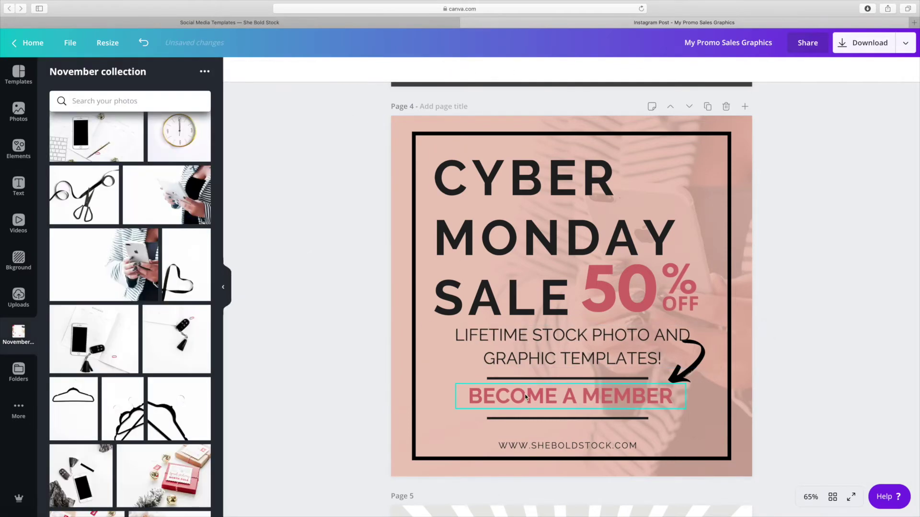
Reposition the curved arrow and tilt it slightly.
click(526, 397)
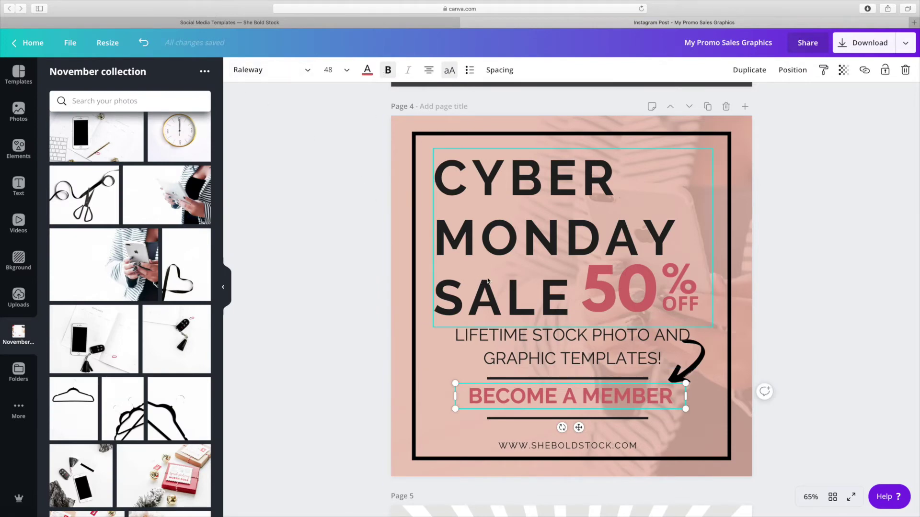
key(Tab)
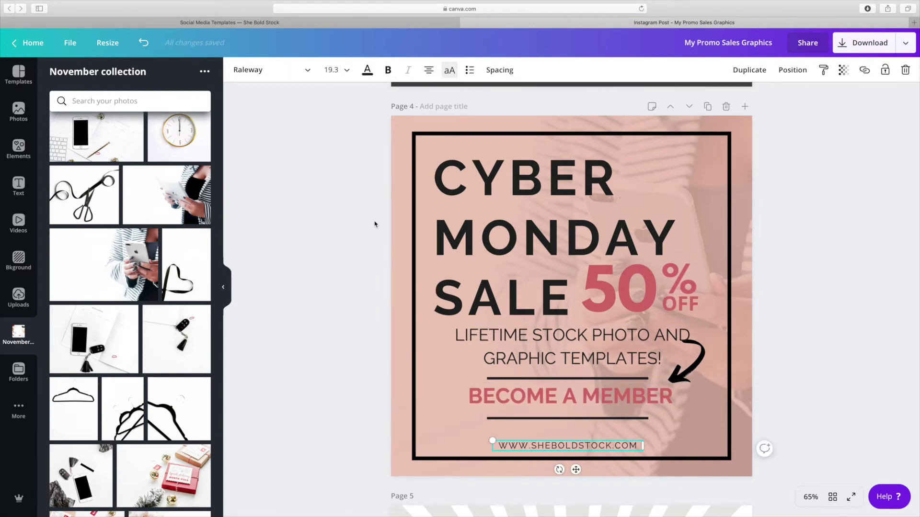
click(688, 374)
drag(688, 375, 718, 388)
click(75, 287)
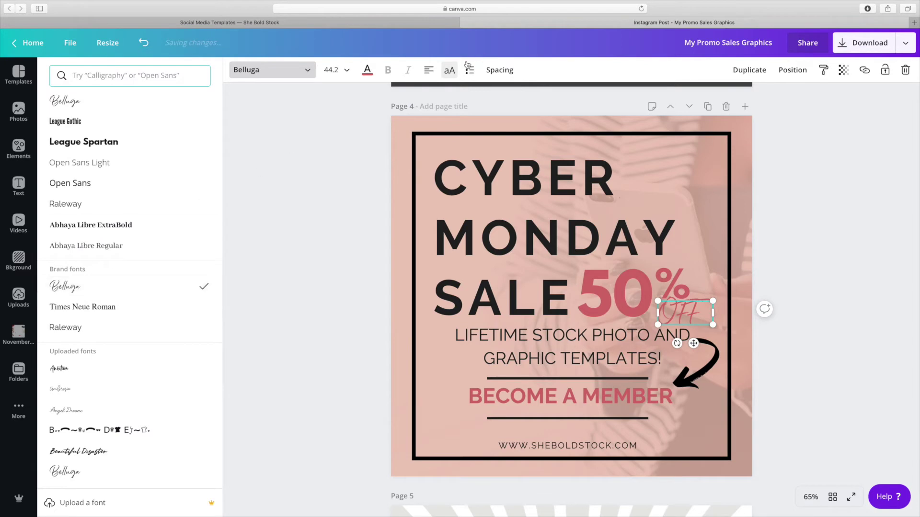
Try the Belluga script font on the % sign, then undo back to the bold original.
click(381, 254)
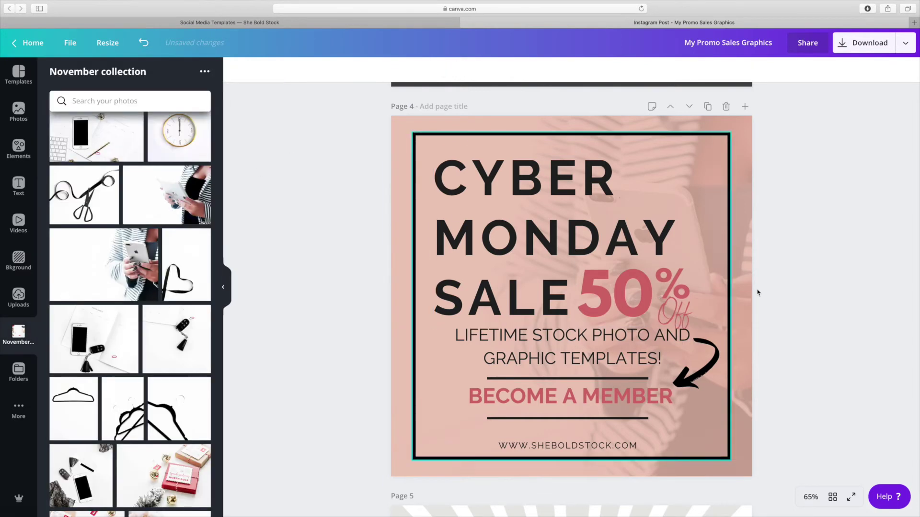
click(681, 288)
click(258, 70)
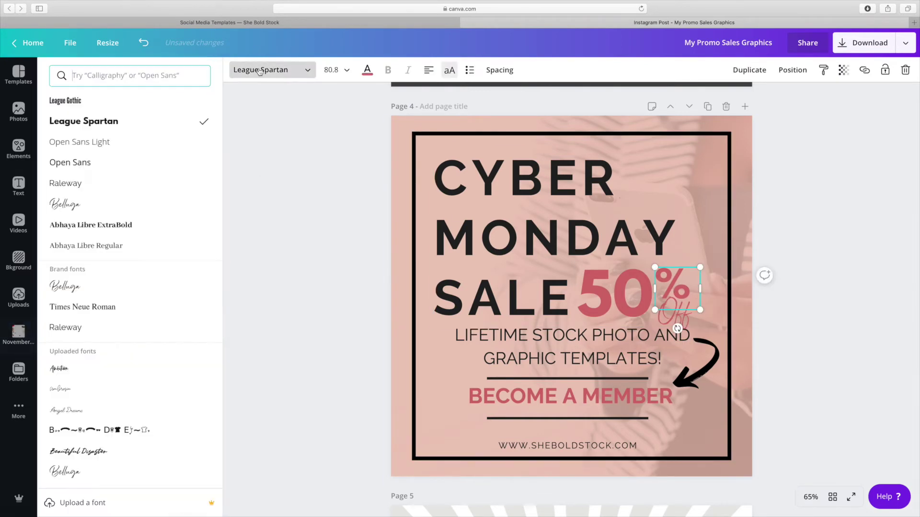
click(60, 205)
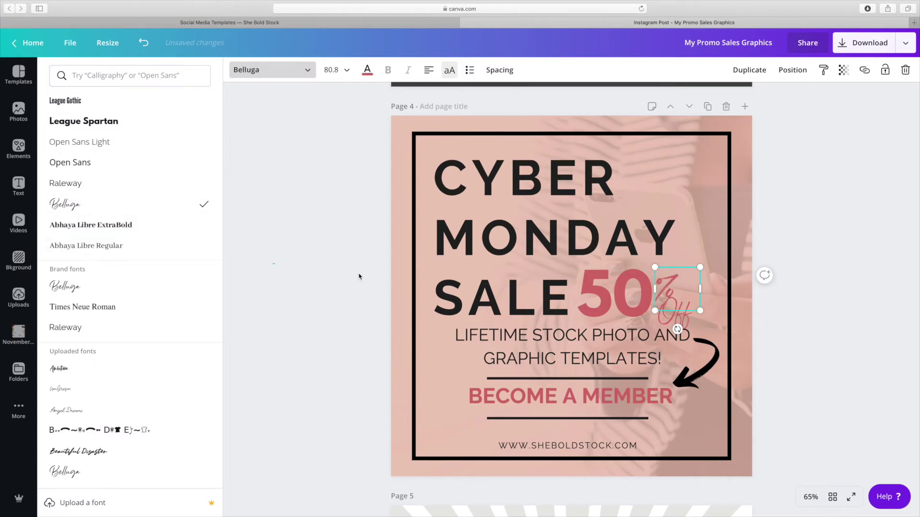
click(675, 284)
drag(675, 284, 676, 289)
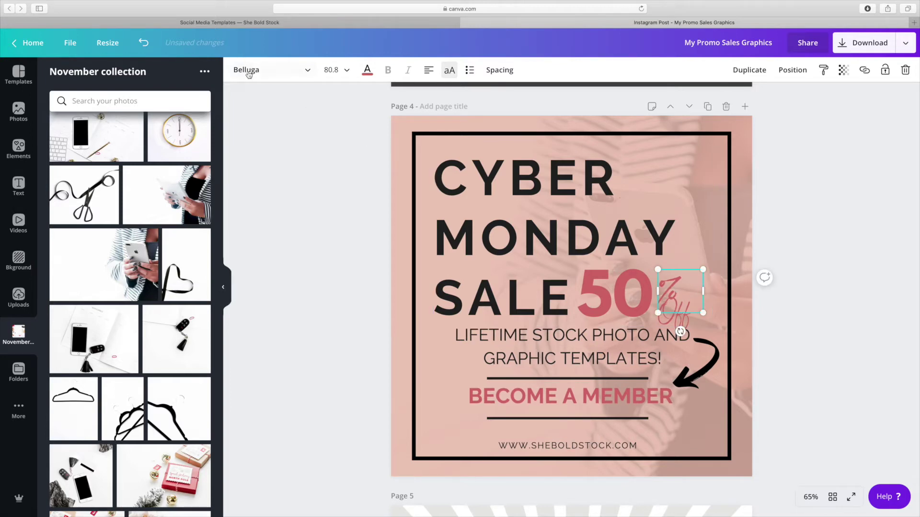
key(super+z)
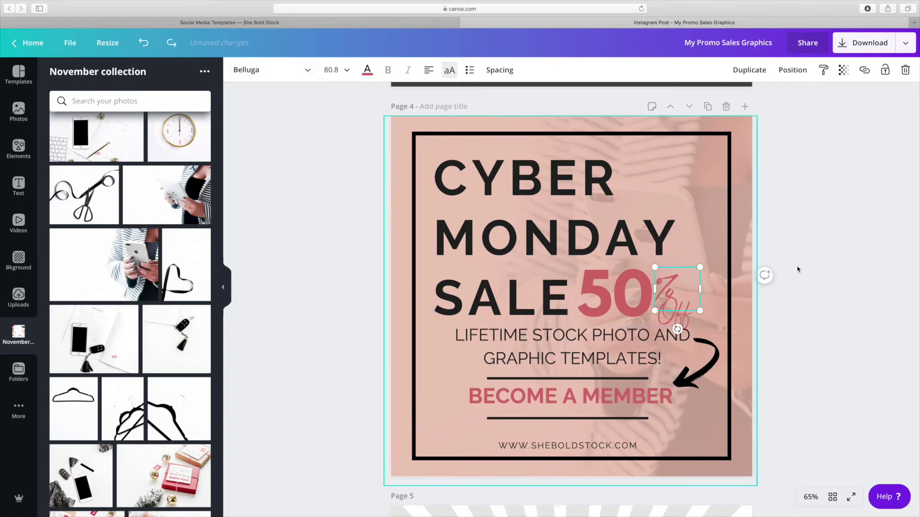
click(143, 42)
click(334, 193)
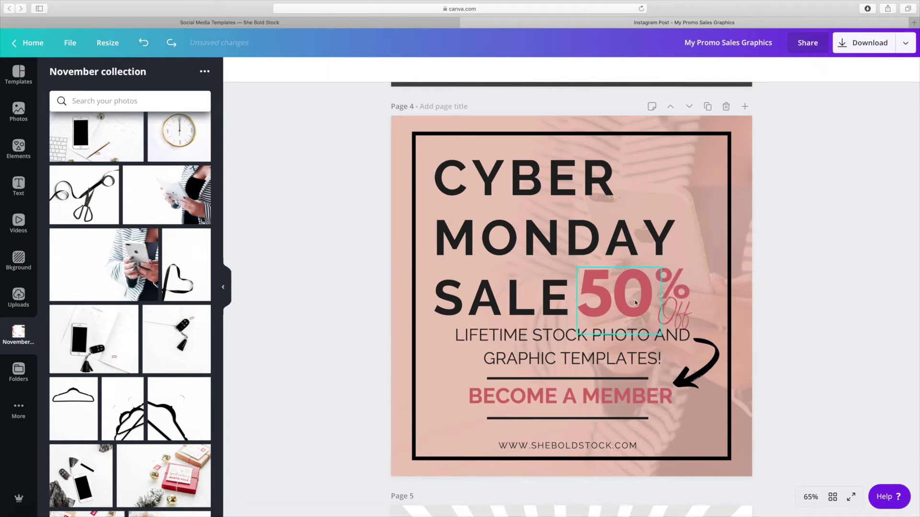
Nudge the script Off text to sit just beneath the %.
click(687, 321)
drag(688, 321, 687, 320)
click(792, 273)
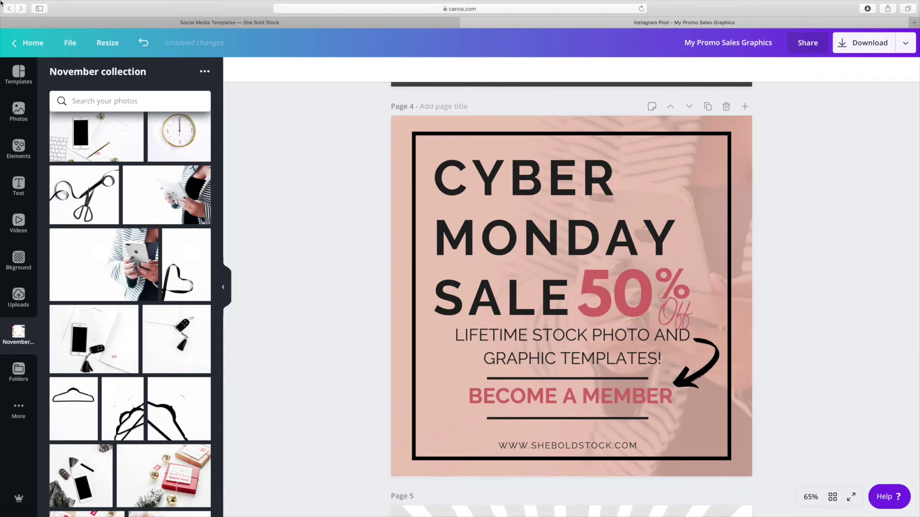
click(627, 290)
click(793, 273)
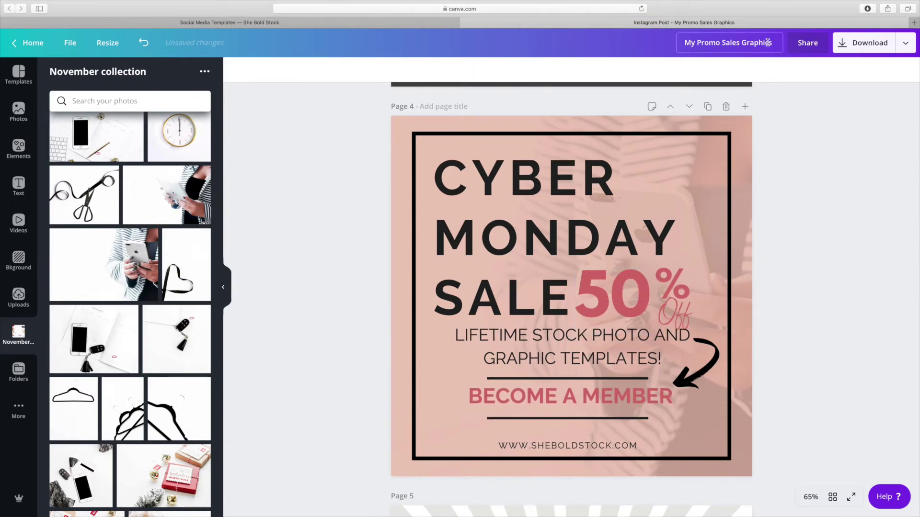
Download only page 4 as a PNG by selecting Page 4 in the download pages list.
click(851, 47)
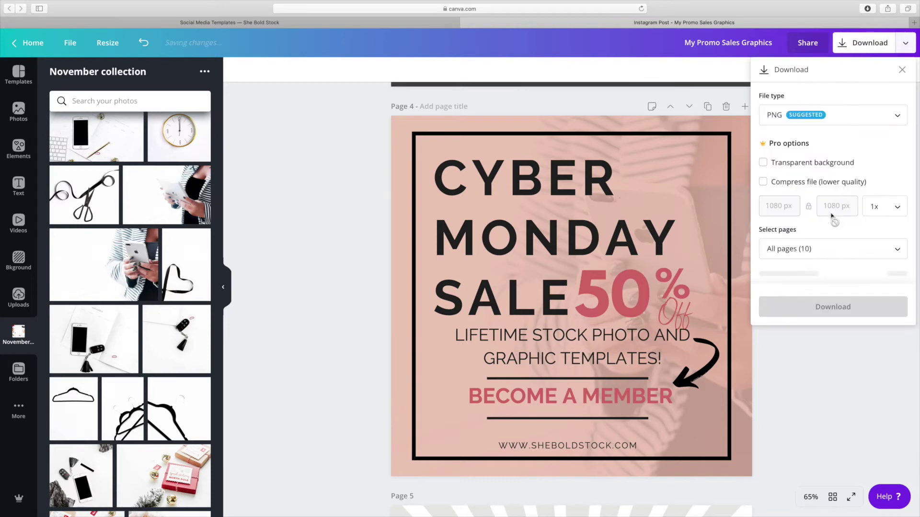
click(822, 253)
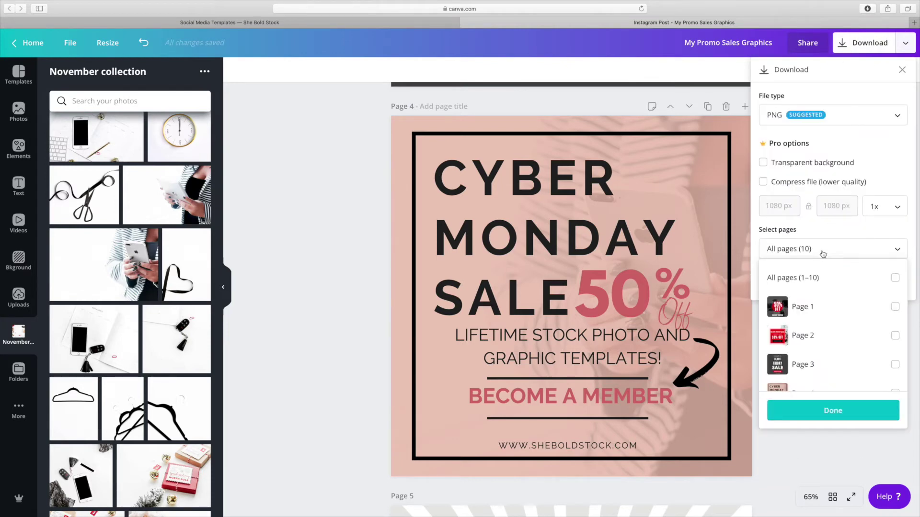
scroll(822, 277, down, 5)
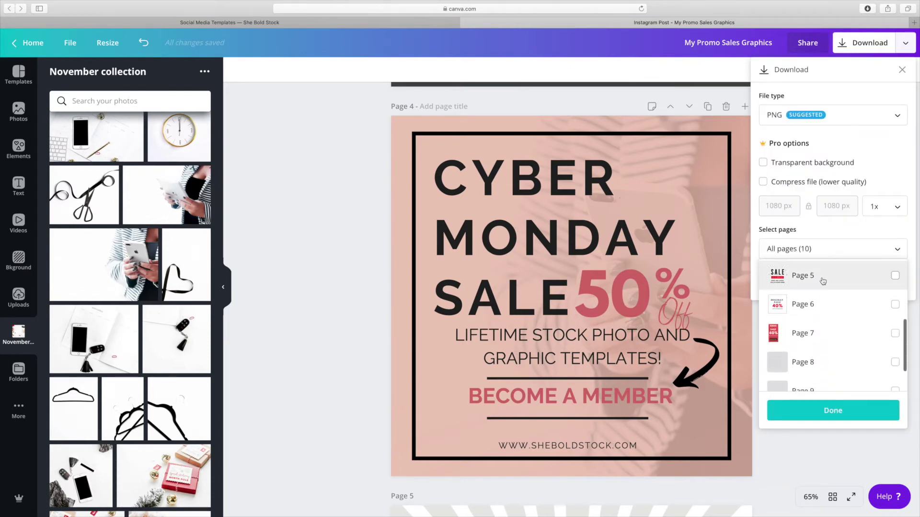
scroll(823, 307, up, 3)
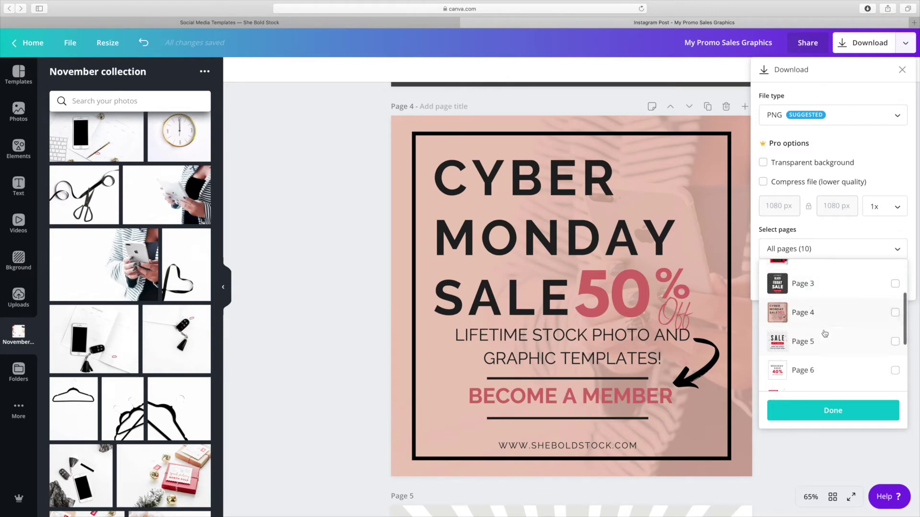
click(826, 317)
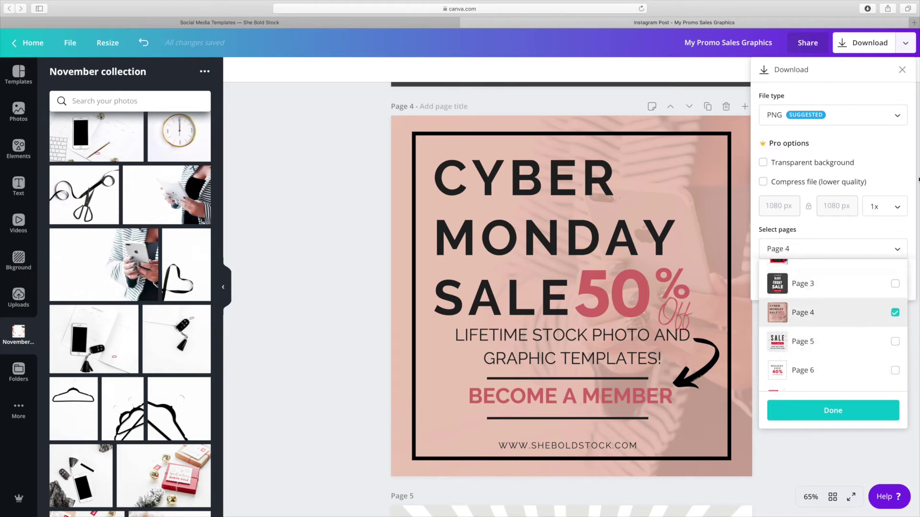
click(855, 409)
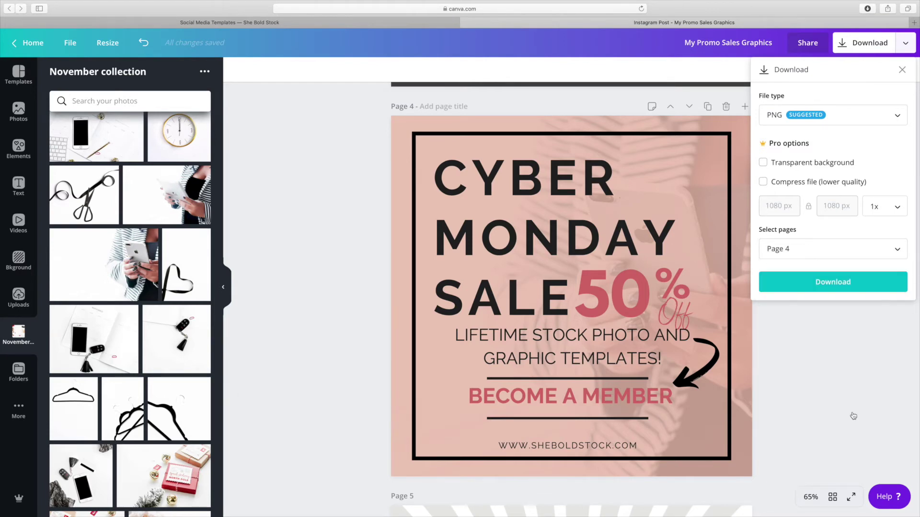
click(810, 283)
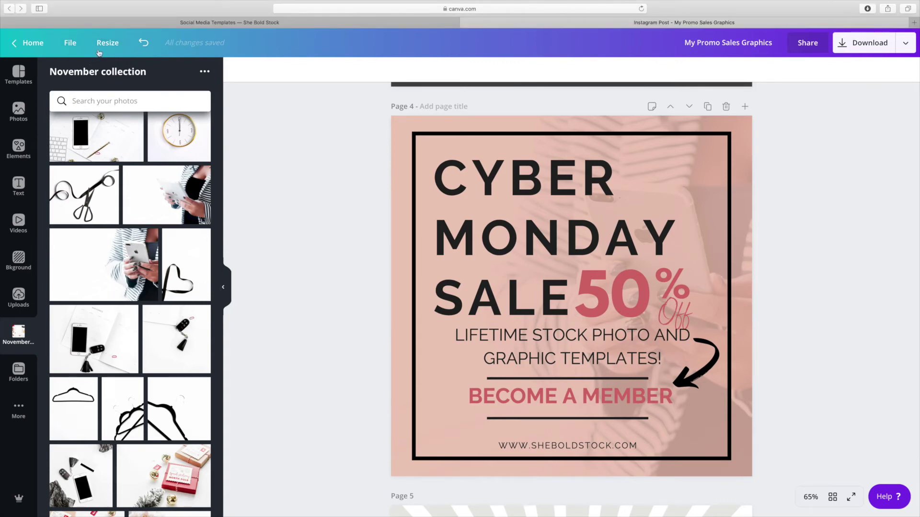
Search 'instagram story' in Resize and pick the Instagram Story size (1080 × 1920 px).
click(102, 42)
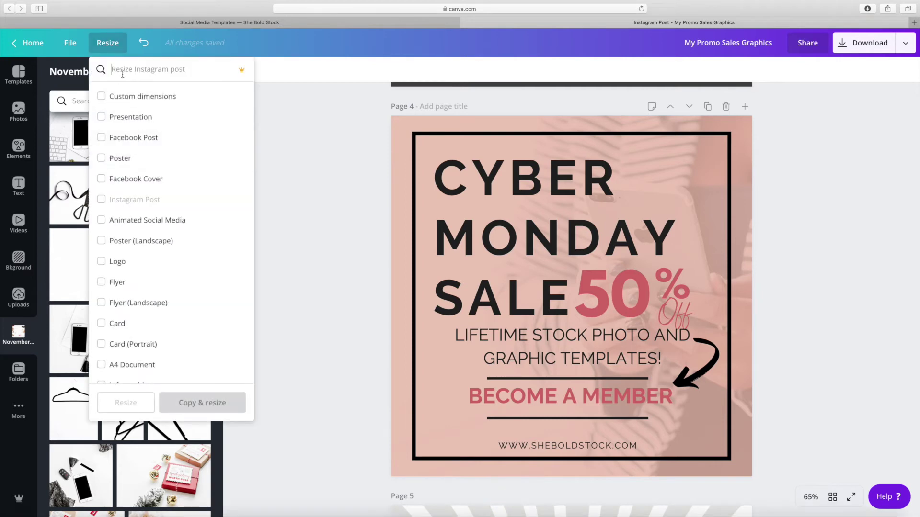
text(instagra)
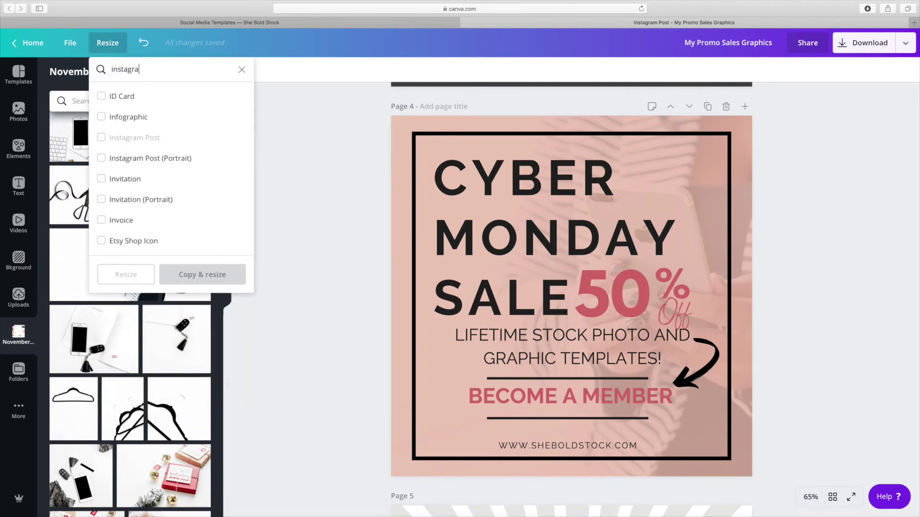
text(m storrie)
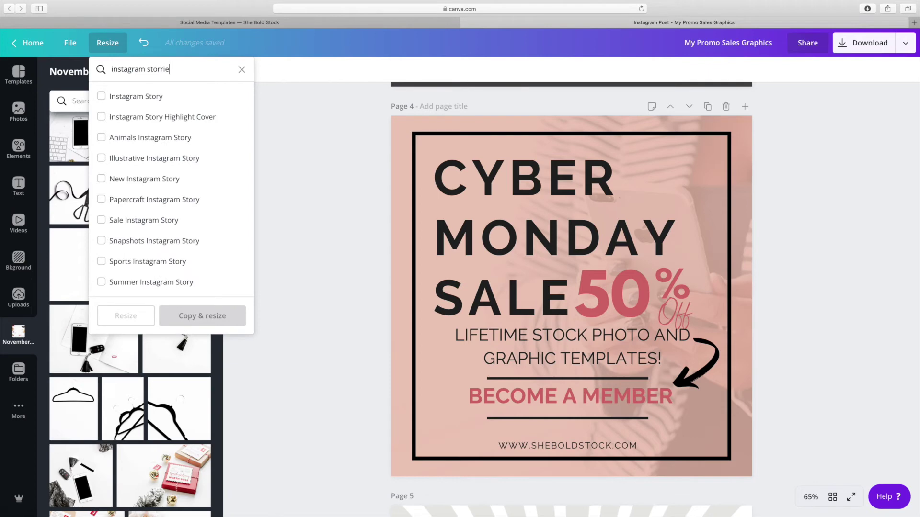
key(BackSpace)
key(BackSpace)
key(BackSpace)
key(BackSpace)
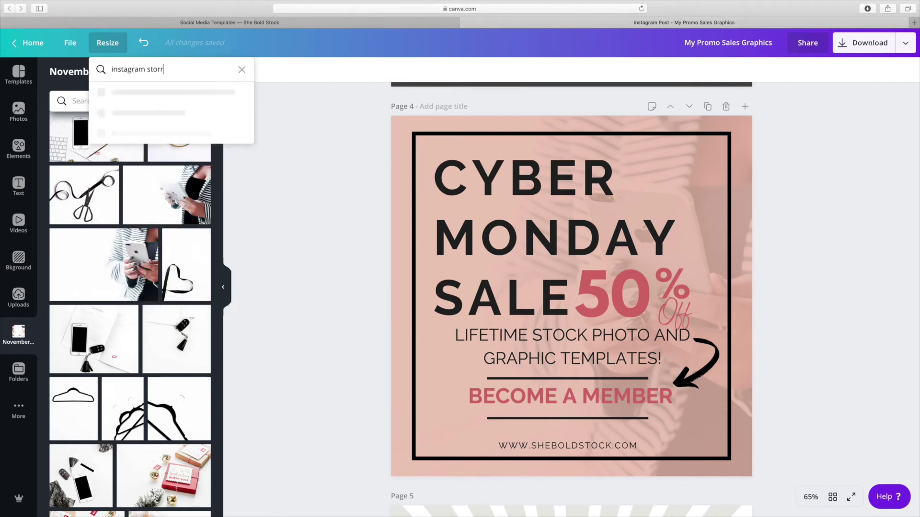
click(101, 96)
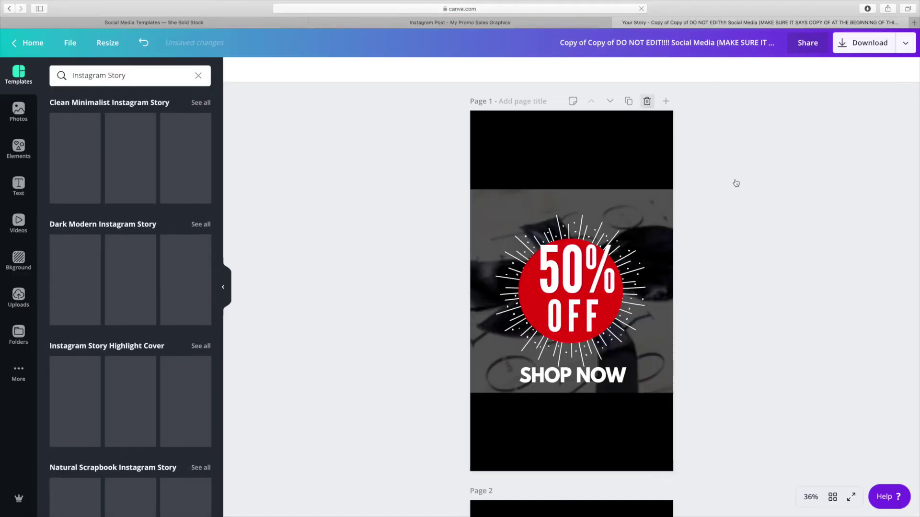
Stretch page 4's background photo to the Story's full height and shift it right.
scroll(736, 183, down, 15)
scroll(736, 183, down, 9)
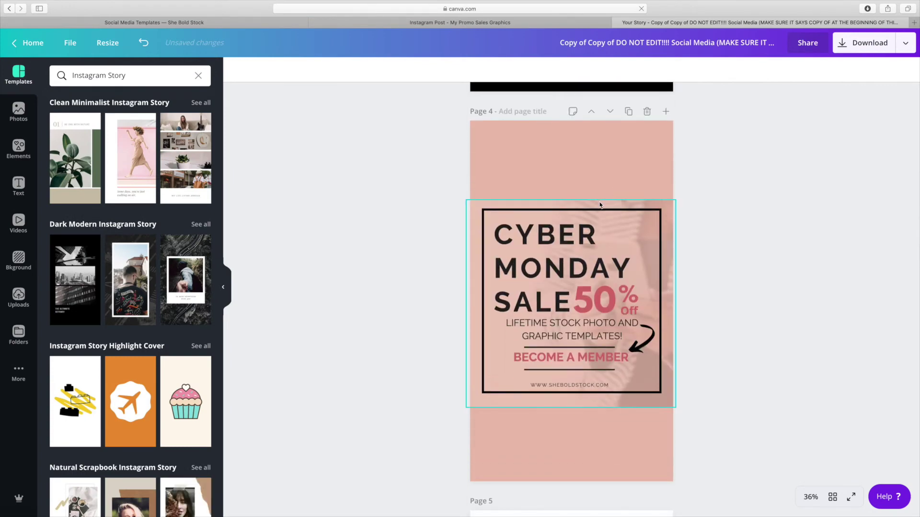
click(572, 203)
drag(571, 194, 571, 120)
drag(569, 440, 568, 494)
drag(538, 452, 729, 454)
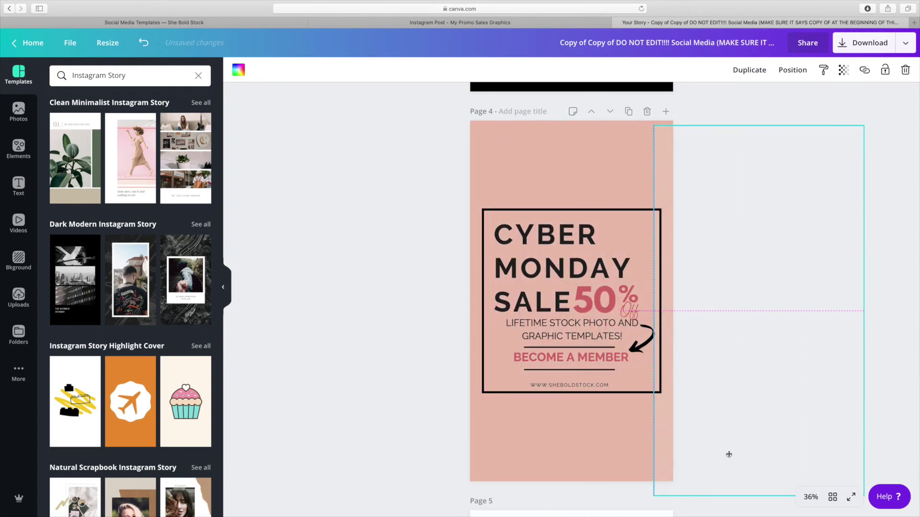
click(371, 399)
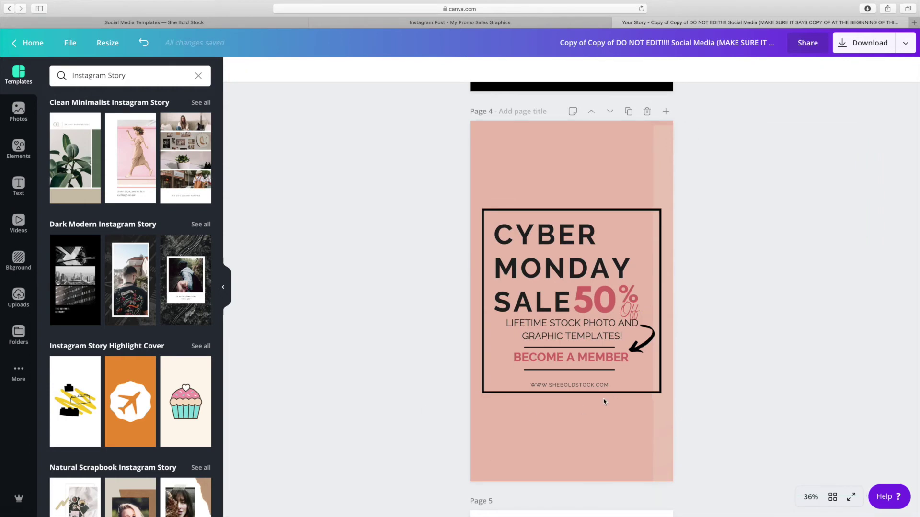
Stretch the black frame to full height and move it toward the right edge.
click(605, 397)
drag(576, 393, 576, 465)
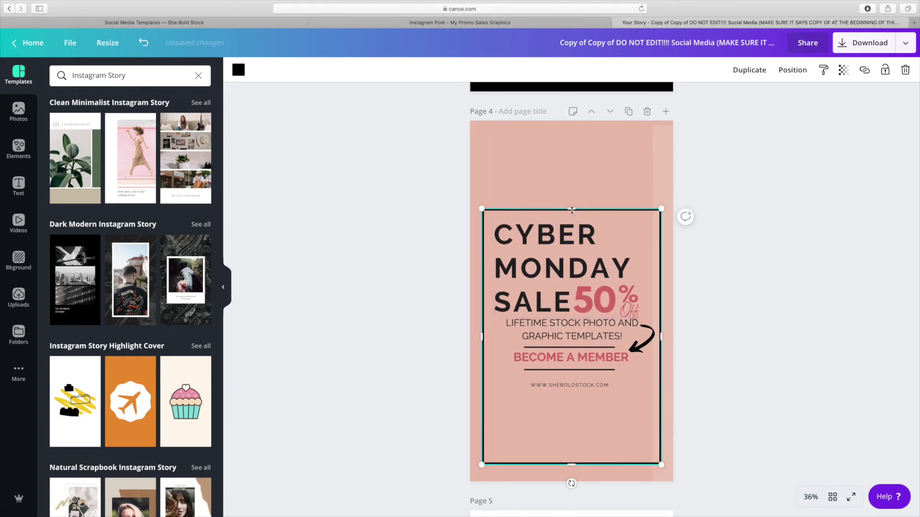
drag(572, 210, 566, 130)
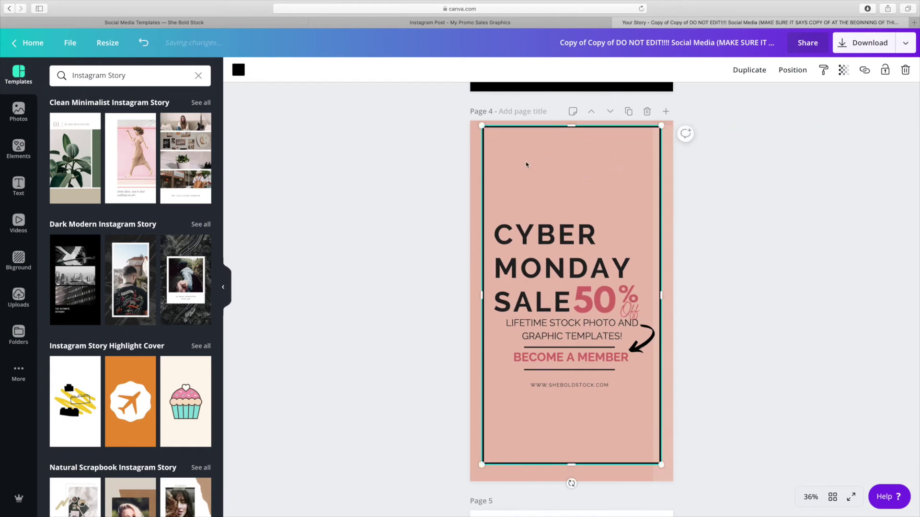
drag(526, 164, 699, 173)
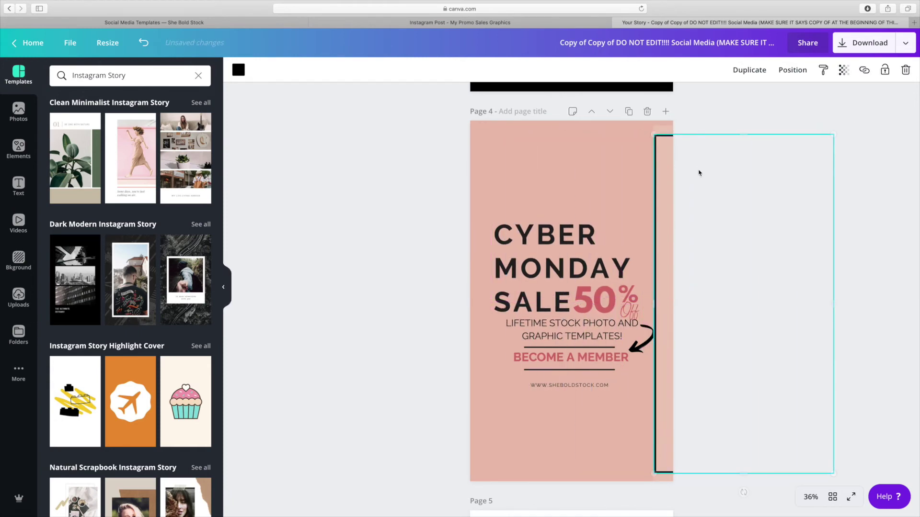
click(430, 230)
Marquee-select the headline text and graphics, enlarge them and shift the block right and down.
drag(481, 224, 594, 324)
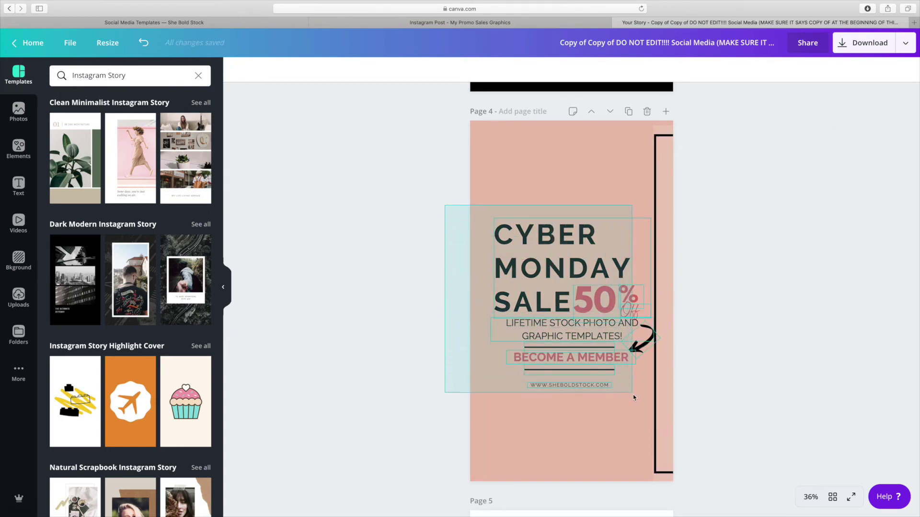
drag(634, 398, 633, 398)
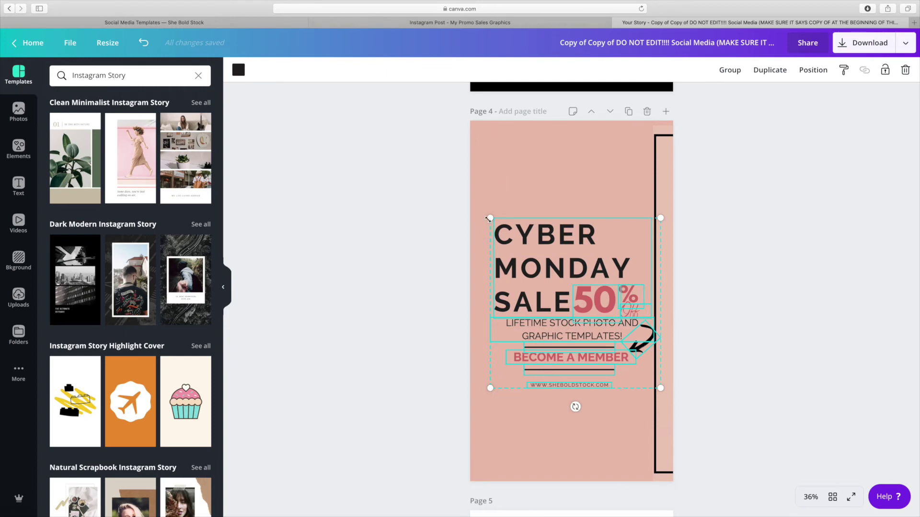
drag(489, 219, 452, 180)
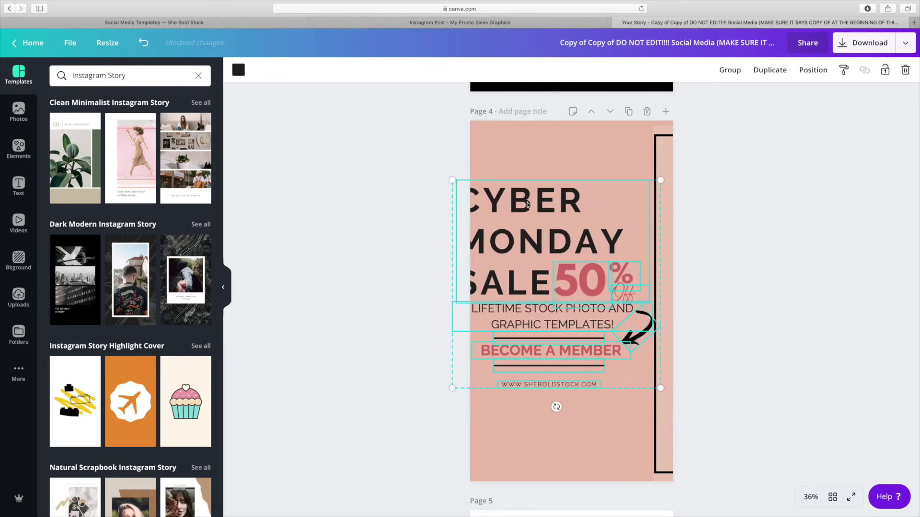
drag(527, 205, 548, 218)
Bring the black frame back and widen it, and make the background photo cover the page.
drag(664, 191, 490, 191)
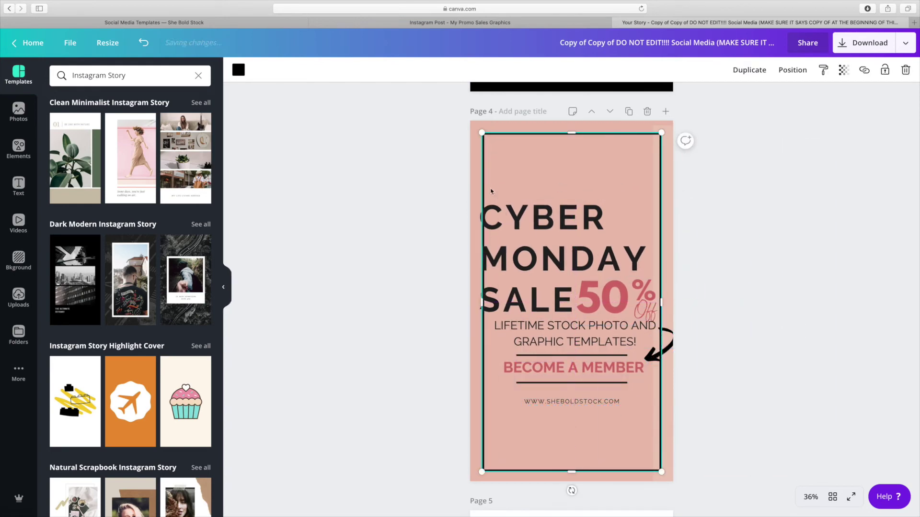
drag(482, 303, 476, 302)
drag(662, 303, 666, 302)
drag(575, 135, 575, 239)
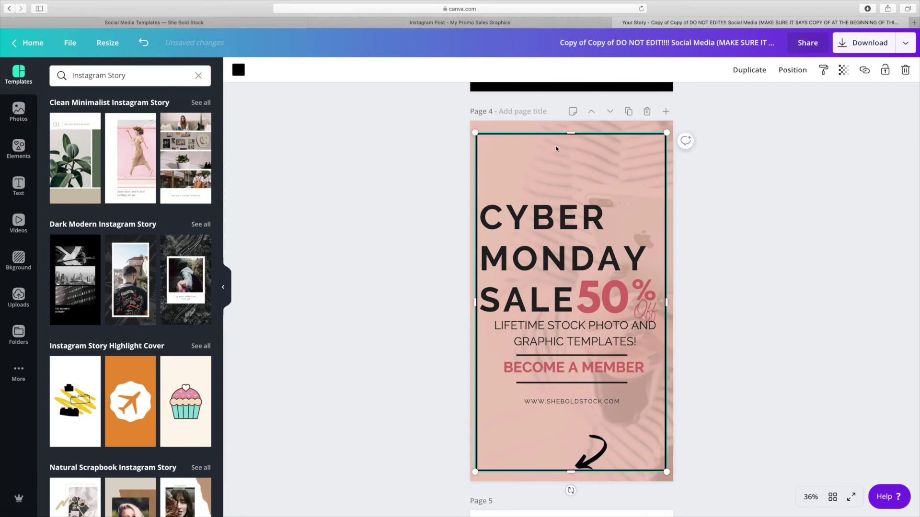
Reposition CYBER MONDAY SALE, the 50%, the % sign, the Off script and LIFETIME text.
drag(517, 225, 525, 186)
right_click(606, 301)
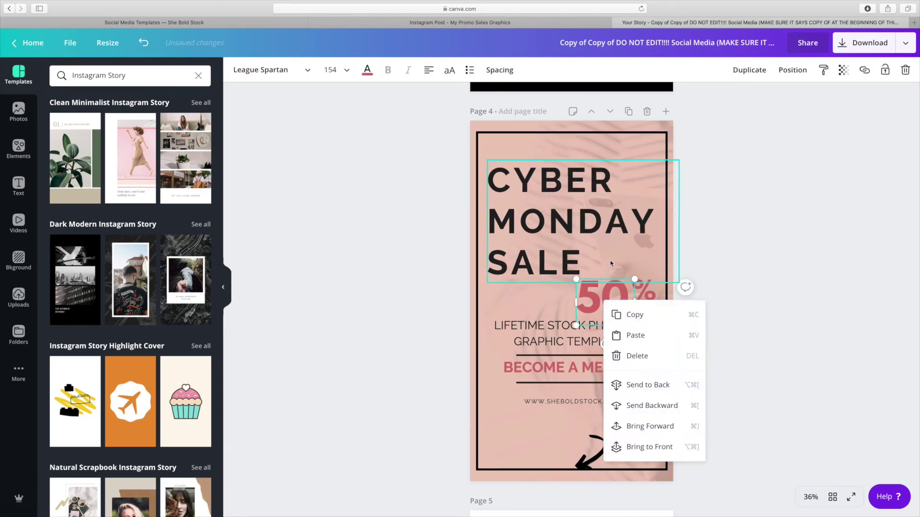
key(Escape)
right_click(605, 301)
drag(644, 298, 647, 248)
click(647, 263)
drag(645, 310, 704, 311)
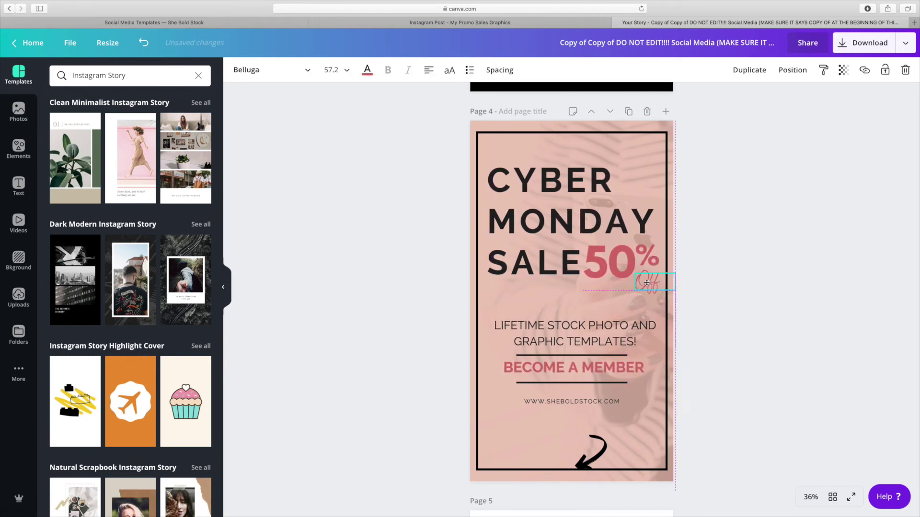
click(575, 333)
drag(574, 333, 575, 320)
drag(572, 355, 572, 352)
Turn the arrow to point upward, slightly enlarge CYBER MONDAY SALE and nudge LIFETIME up.
click(575, 460)
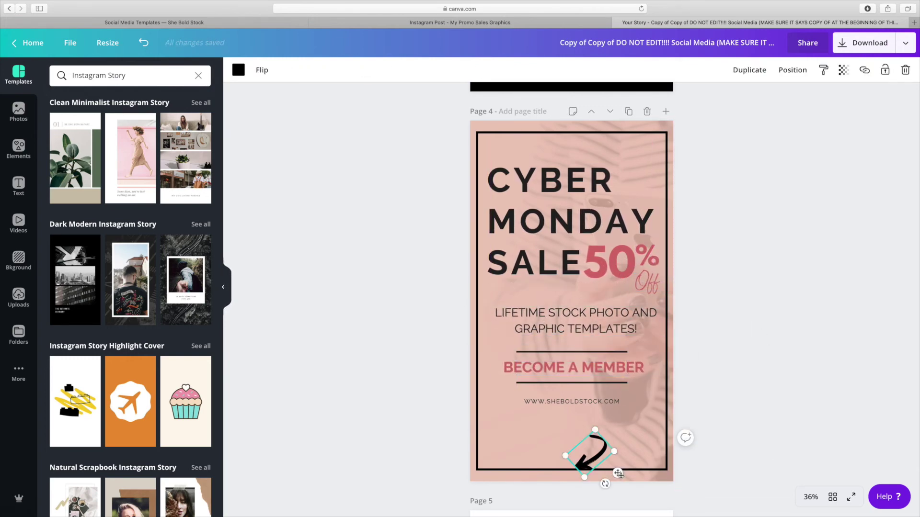
drag(605, 484, 570, 472)
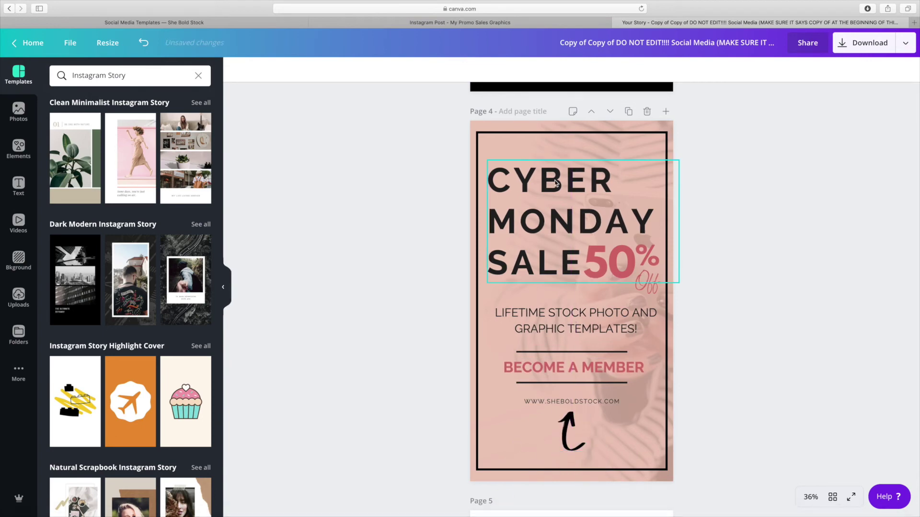
click(548, 266)
drag(684, 164, 690, 158)
drag(683, 313, 683, 308)
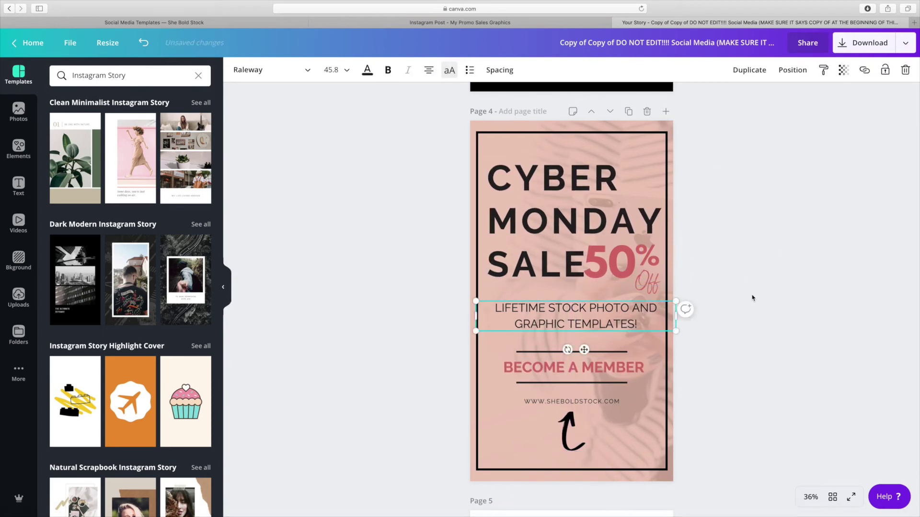
click(865, 215)
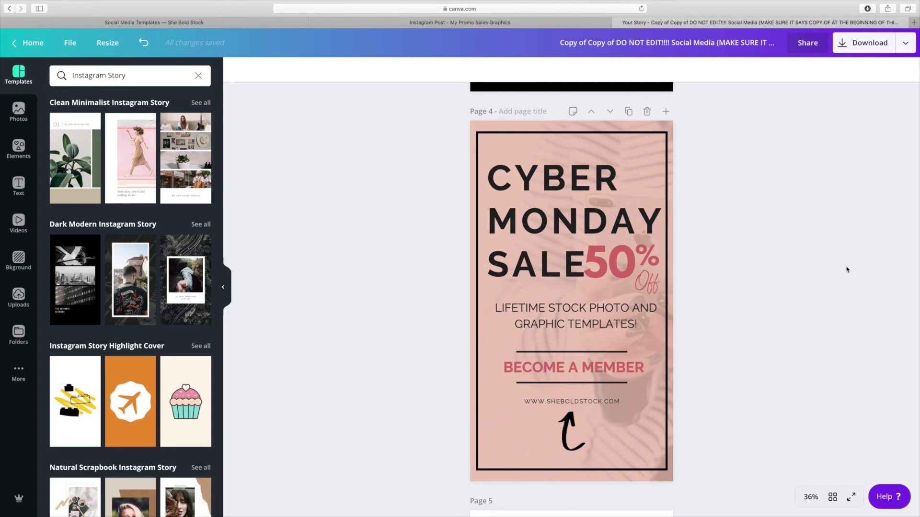
Open the Story's download options and its file-type list.
scroll(844, 267, down, 2)
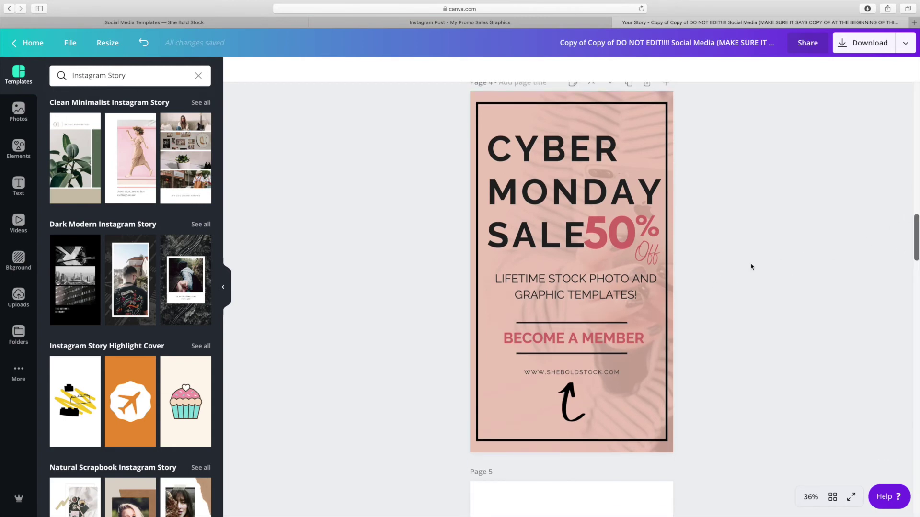
scroll(744, 271, up, 2)
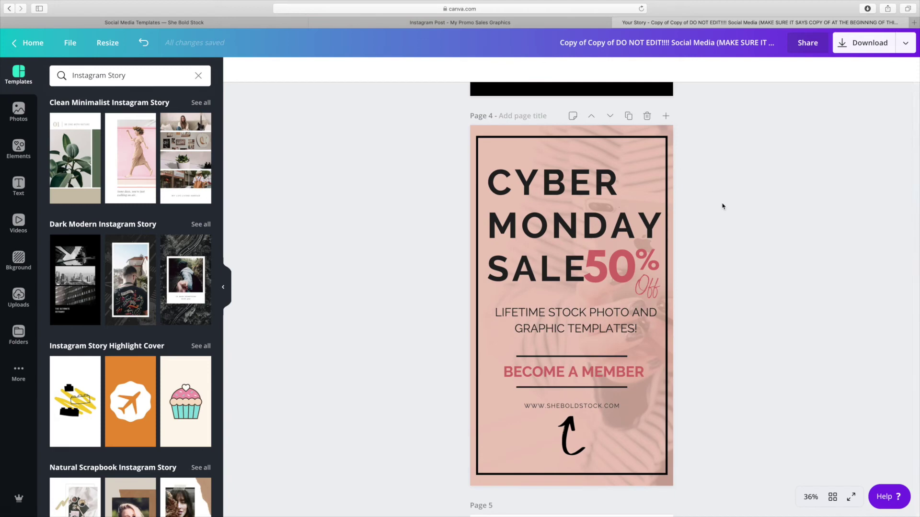
click(869, 43)
click(832, 117)
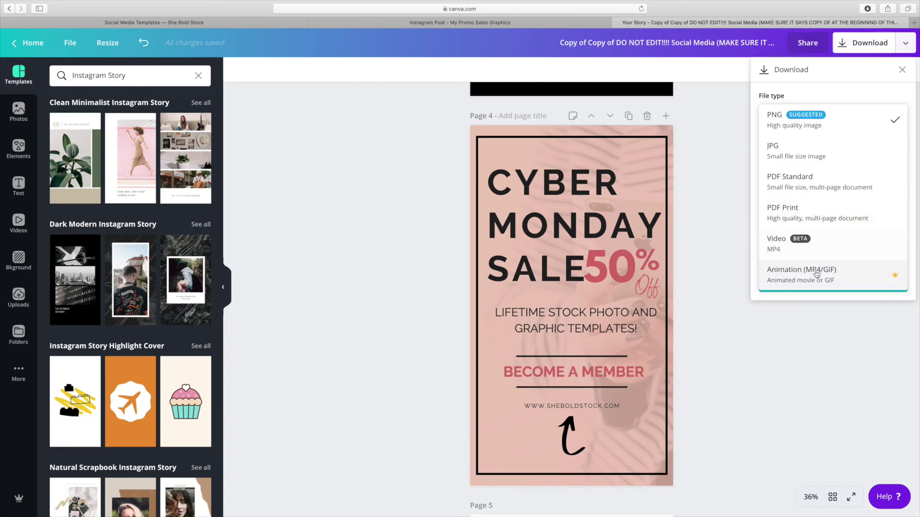
Keep PNG as the file type and download only page 4 of the Story copy.
click(784, 120)
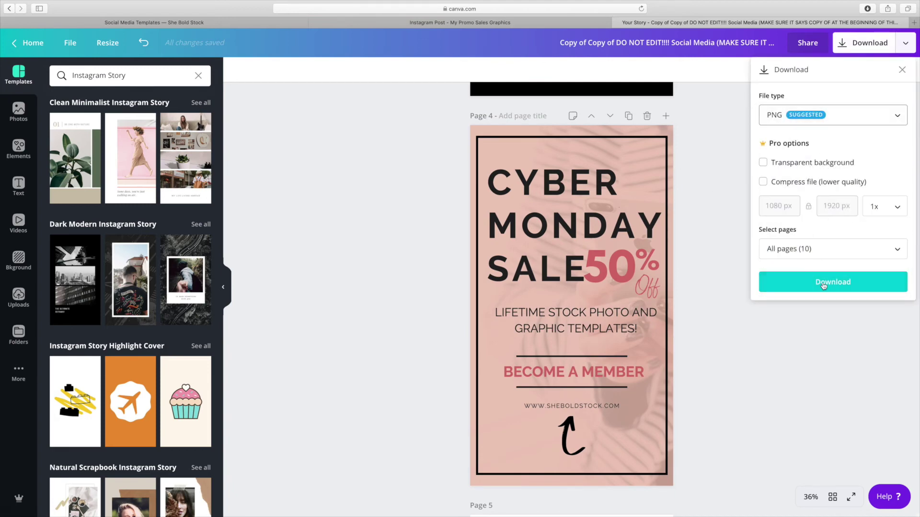
click(811, 248)
scroll(819, 349, down, 3)
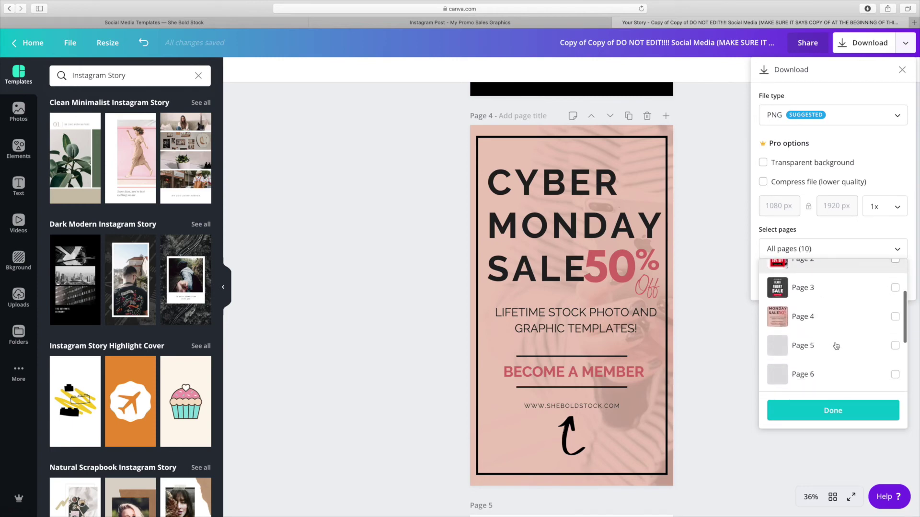
click(897, 321)
click(868, 413)
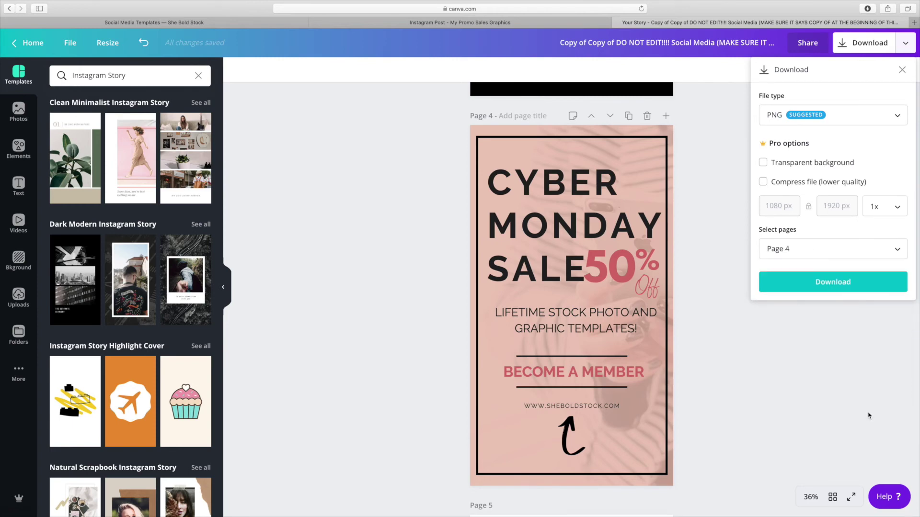
click(804, 293)
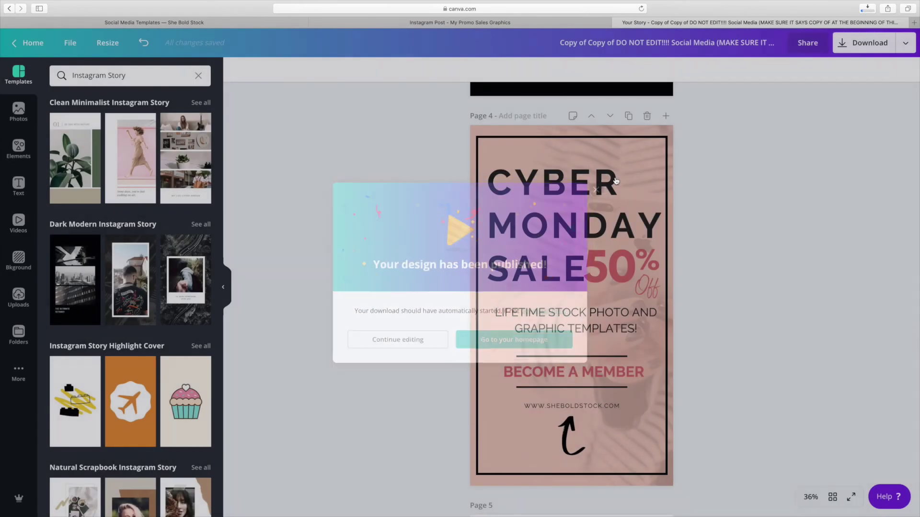
Pick Facebook Post (940 × 788 px) in Resize to create the resized copy.
click(113, 45)
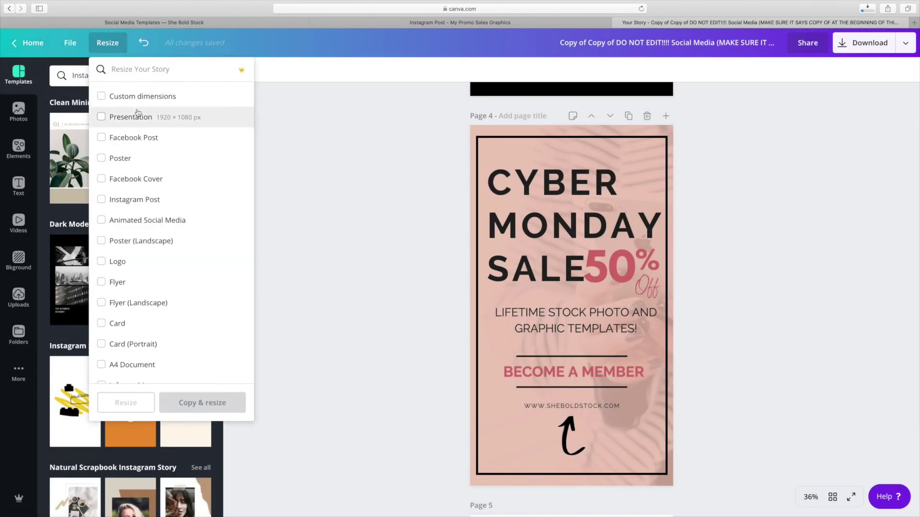
scroll(138, 113, down, 1)
scroll(134, 103, up, 1)
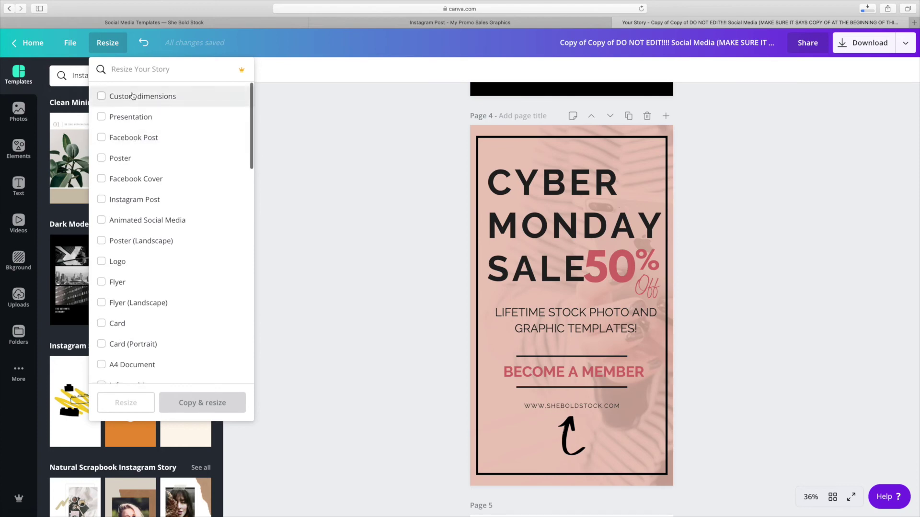
click(113, 139)
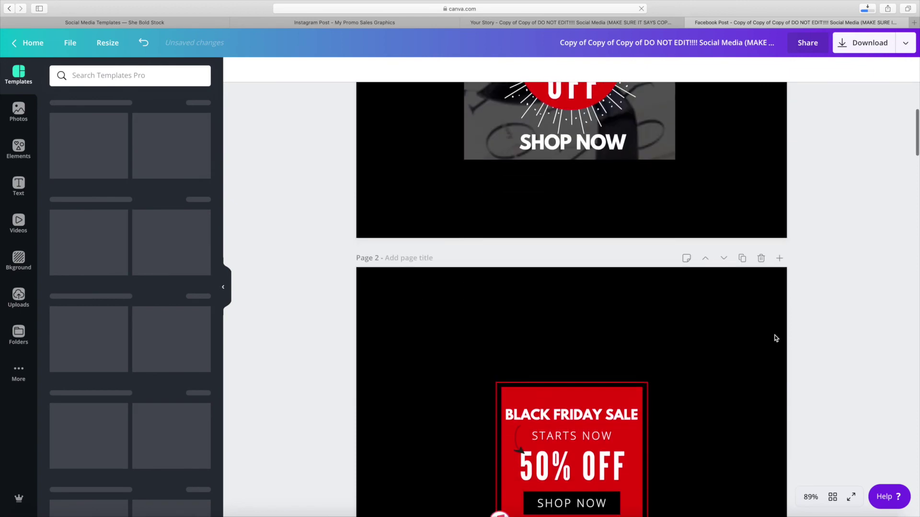
scroll(776, 338, down, 7)
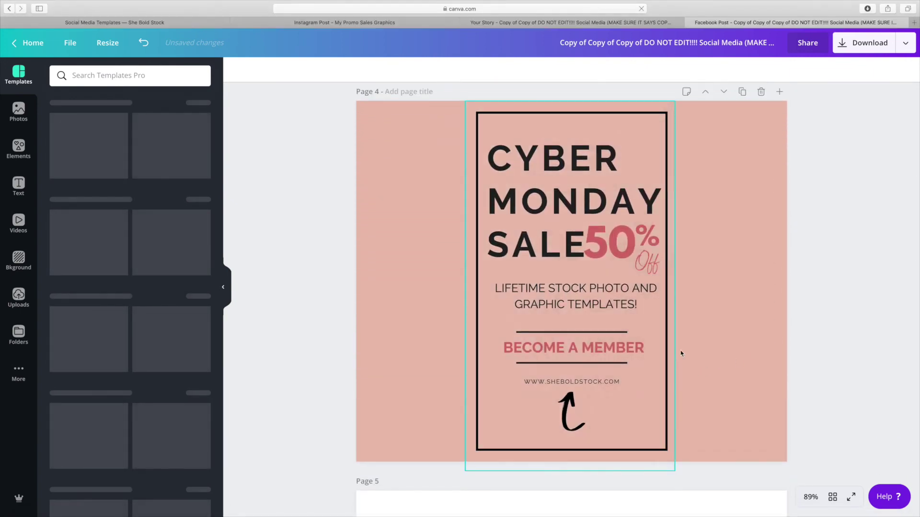
Stretch page 4's background photo out to the left and right page edges.
click(673, 309)
click(671, 332)
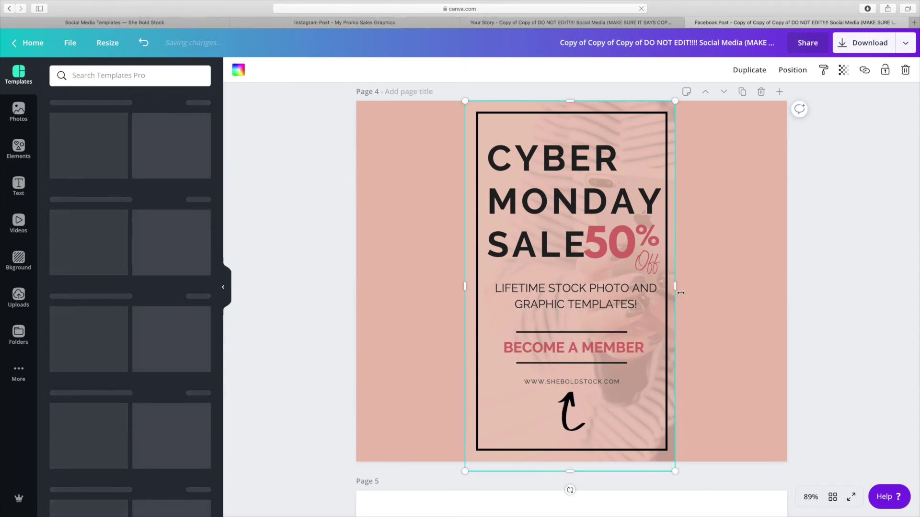
drag(674, 288, 828, 289)
drag(466, 287, 328, 290)
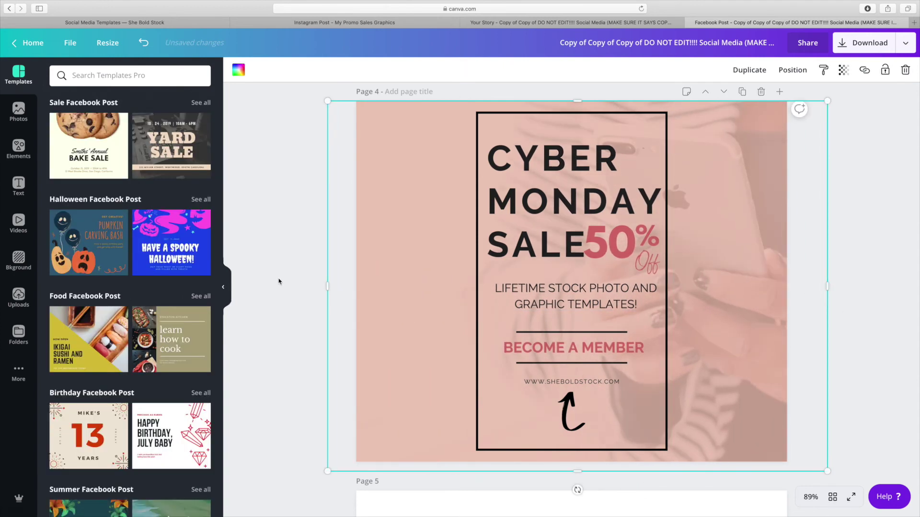
click(280, 281)
Widen the black frame on both sides, then shift the frame and photo right.
click(478, 307)
drag(476, 279, 370, 279)
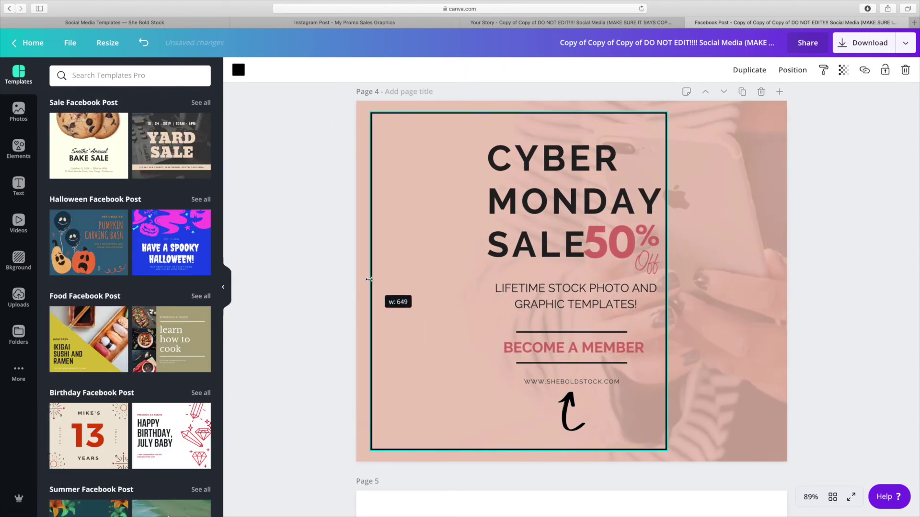
drag(675, 282, 776, 301)
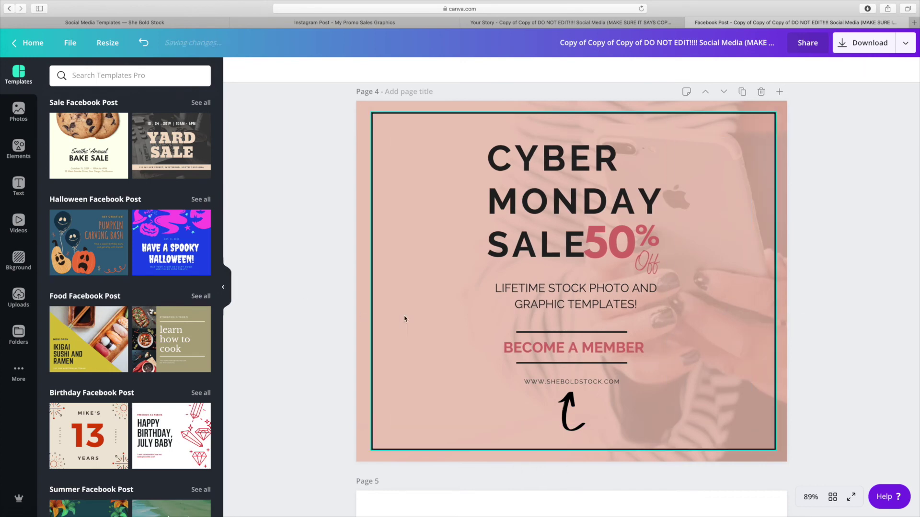
drag(404, 316, 731, 306)
click(423, 147)
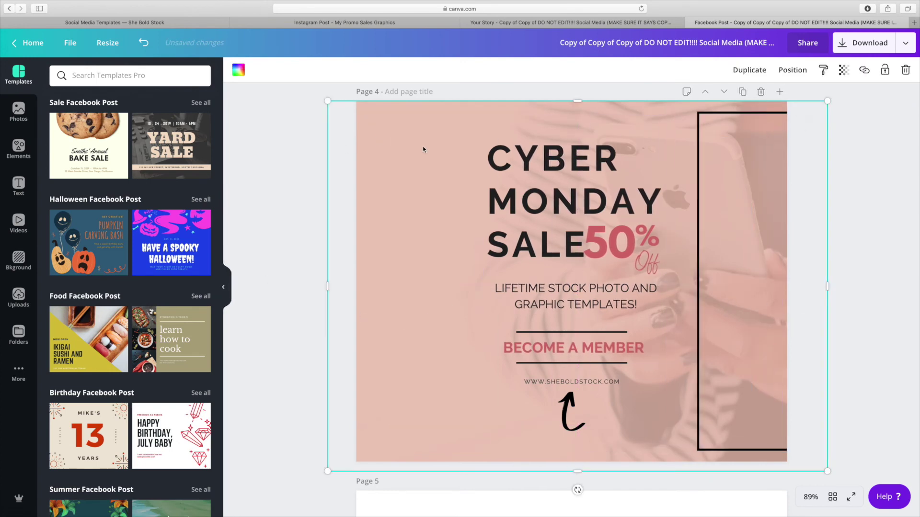
drag(423, 148, 704, 139)
Select all text and lines together, enlarge the group and move it down and right.
drag(313, 147, 646, 384)
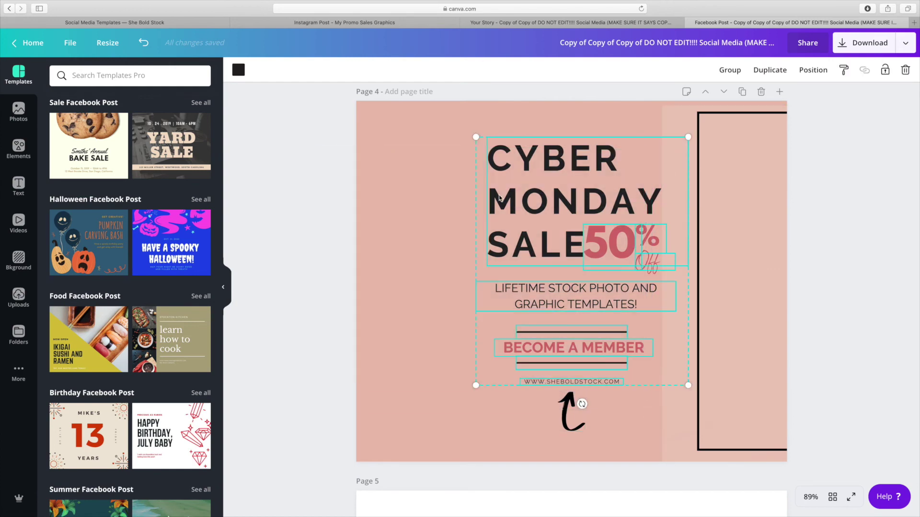
drag(352, 94, 392, 41)
drag(461, 131, 507, 198)
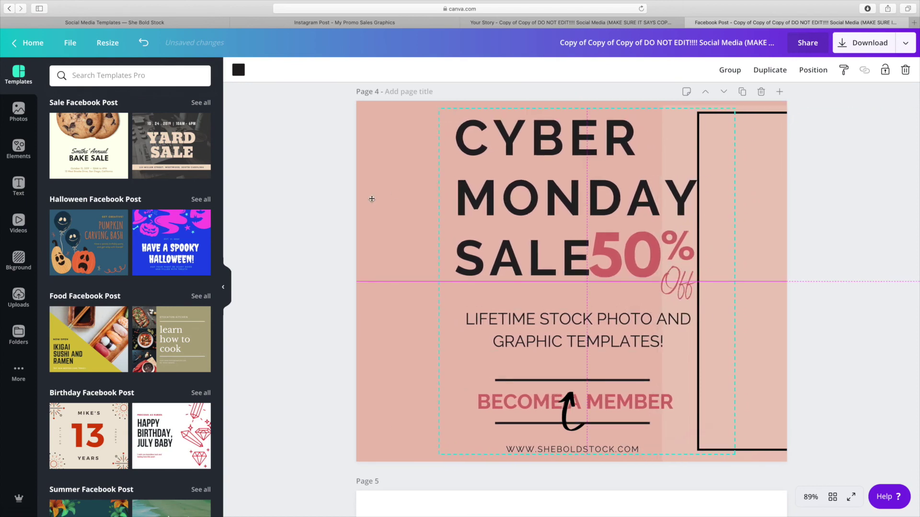
drag(372, 199, 371, 199)
Move, rotate, resize and horizontally flip the arrow to sit left of GRAPHIC TEMPLATES!
drag(566, 426, 447, 365)
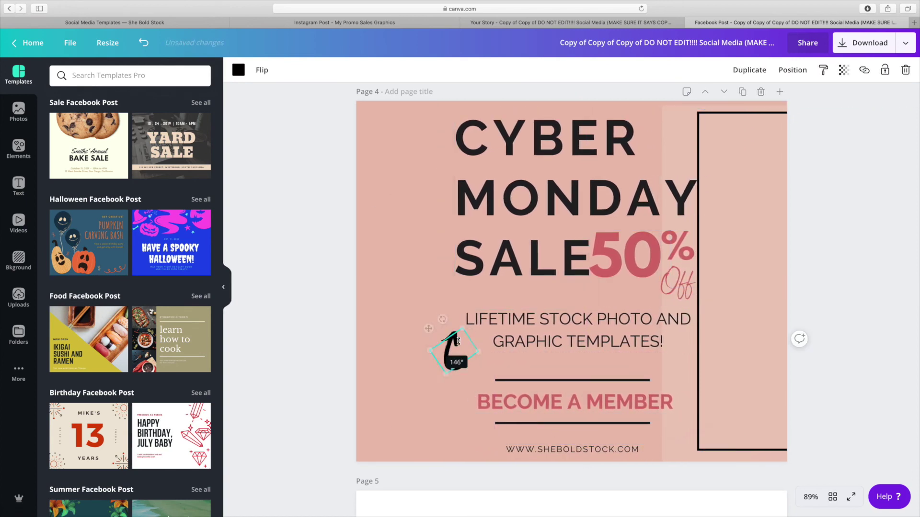
drag(493, 383, 471, 390)
drag(478, 352, 401, 400)
click(262, 70)
click(297, 96)
drag(472, 366, 457, 367)
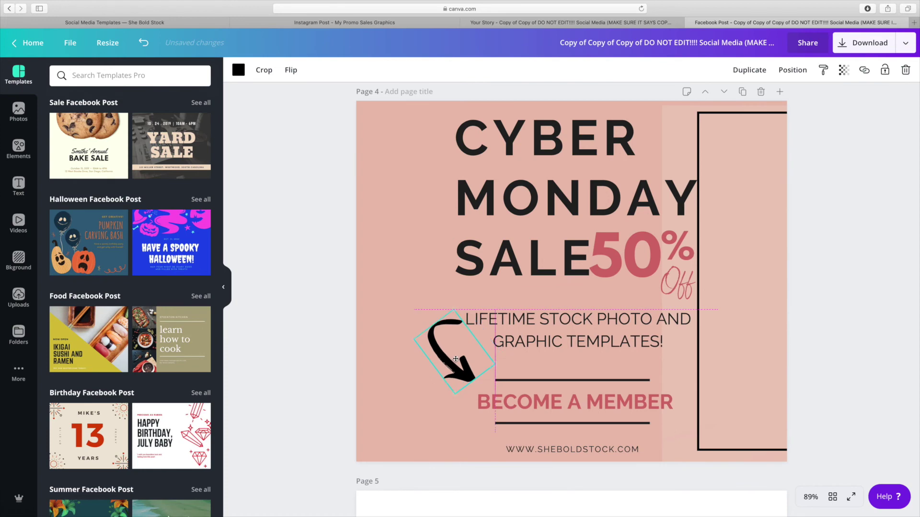
click(332, 303)
Nudge the CYBER MONDAY SALE headline, centre the black frame and raise its top edge.
drag(692, 101, 458, 107)
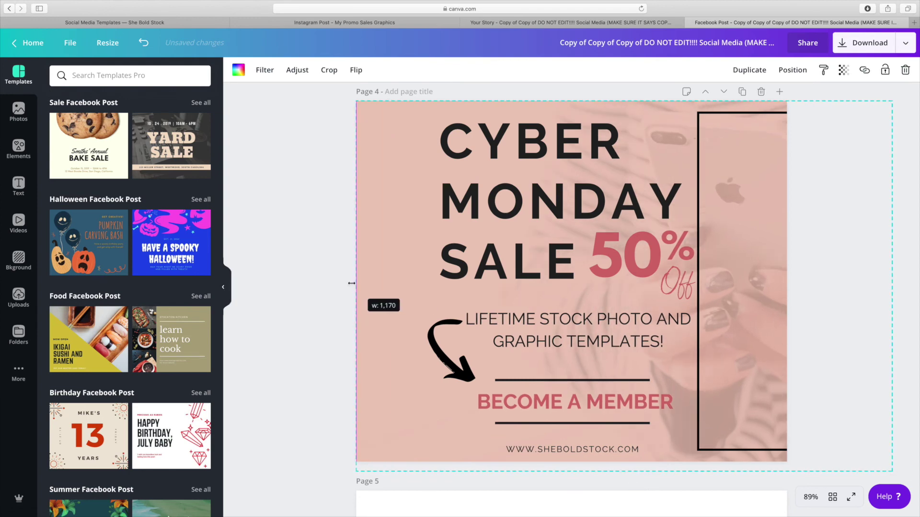
click(708, 215)
drag(708, 216, 430, 222)
click(329, 213)
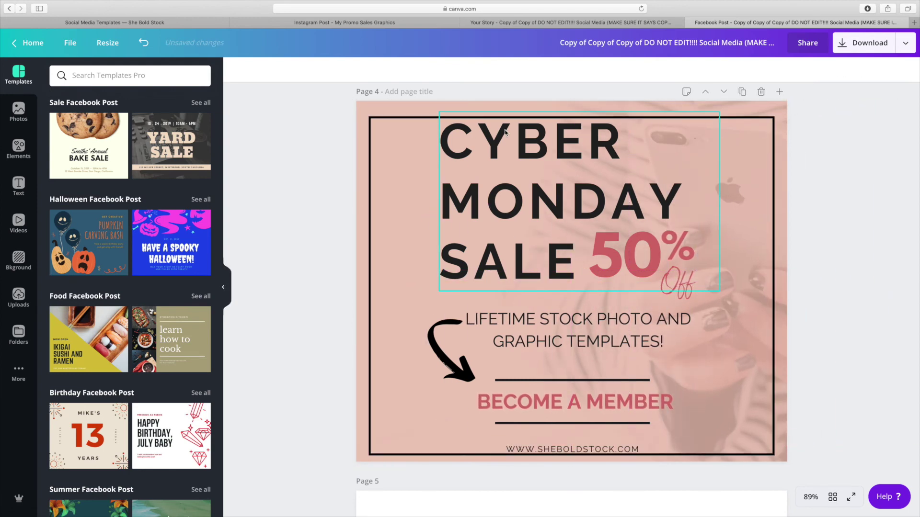
click(570, 454)
drag(571, 116, 572, 108)
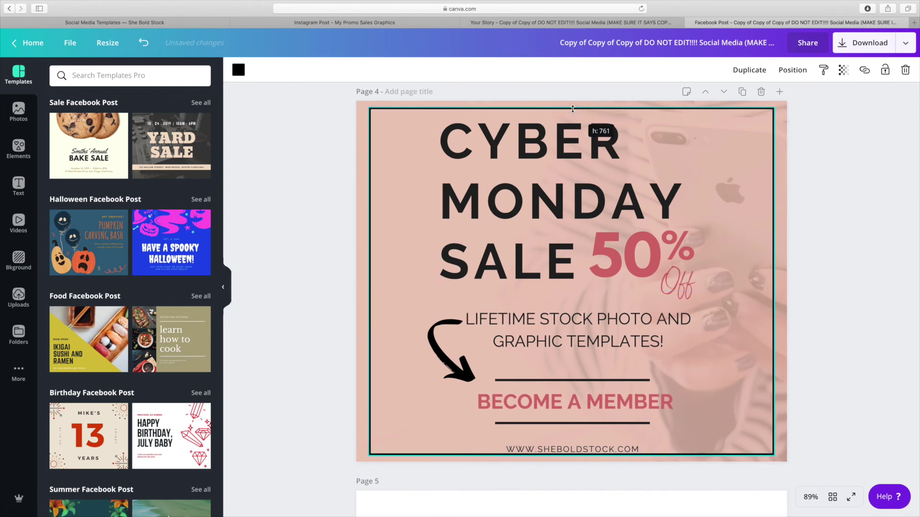
click(846, 351)
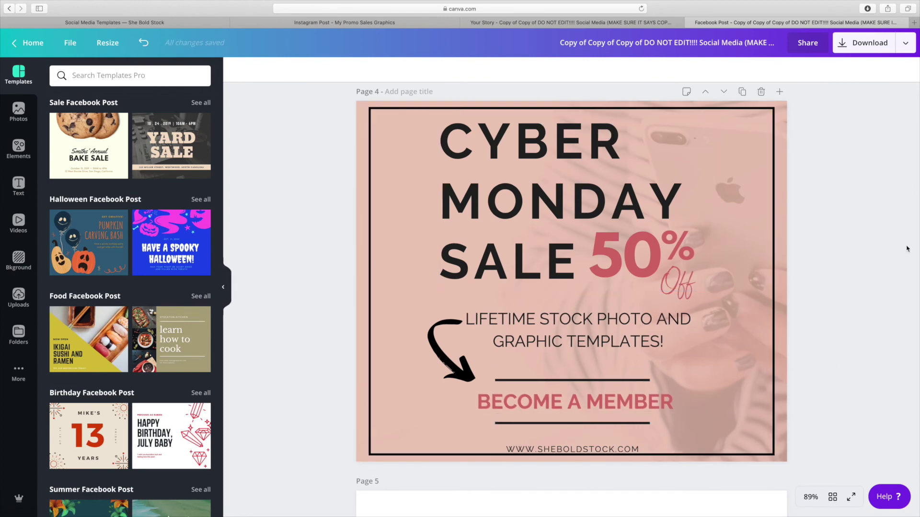
Enlarge the script Off text and bring up the download options.
click(688, 289)
drag(716, 293, 730, 312)
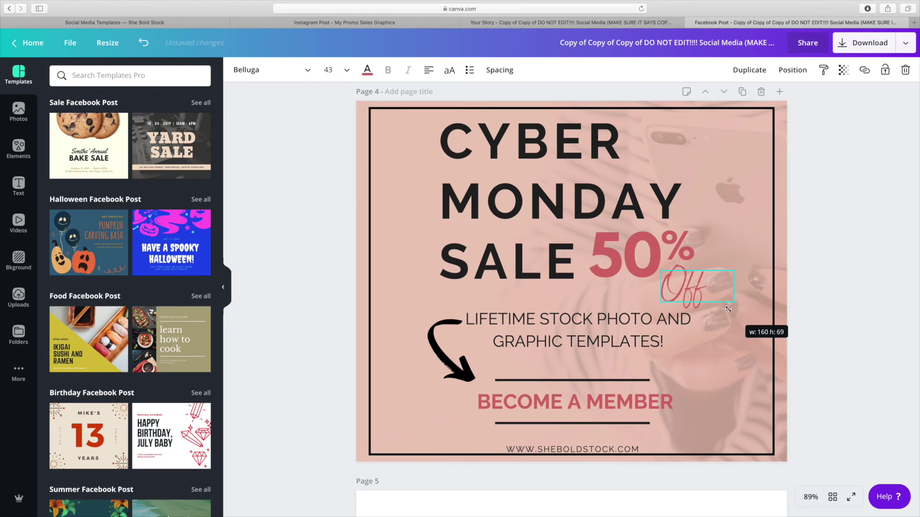
click(880, 302)
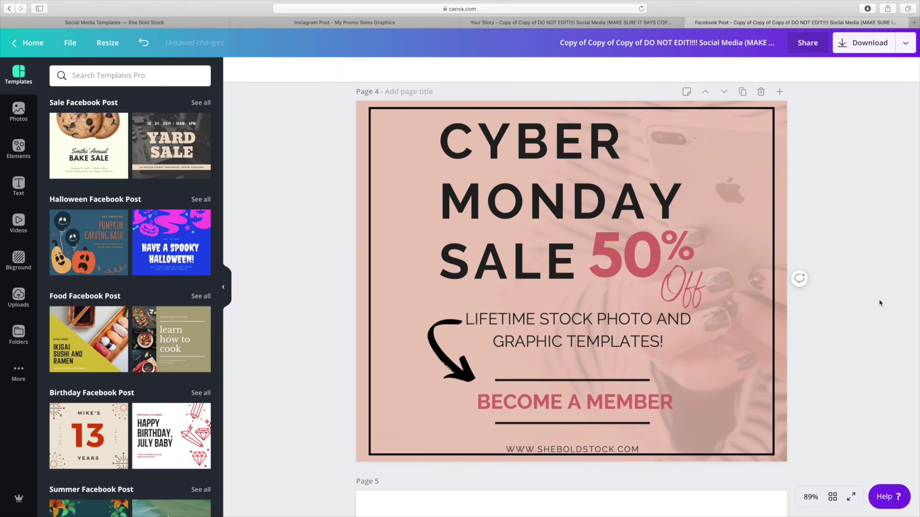
click(855, 44)
Export only page 4 of the Facebook post design as a PNG file.
click(815, 249)
scroll(826, 328, down, 2)
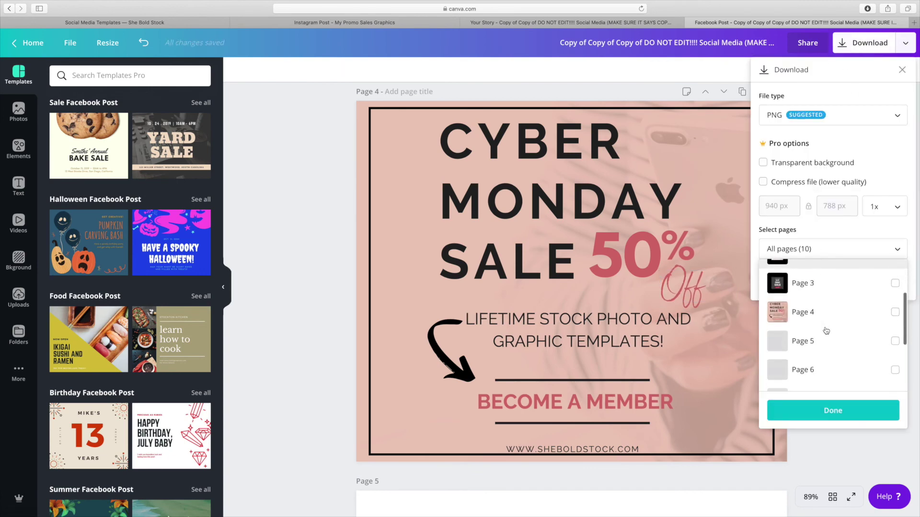
click(895, 312)
click(833, 411)
click(813, 283)
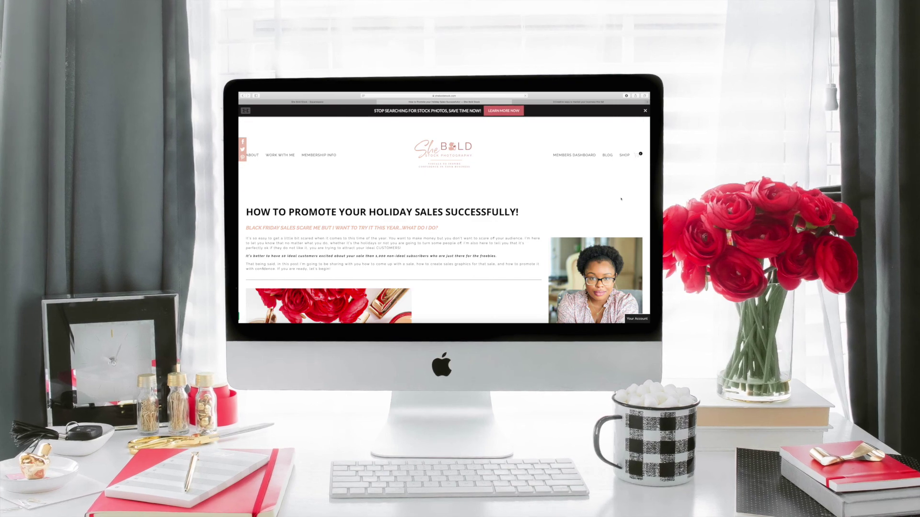
Scroll the holiday sales post past the recap and sign-up box to the pinnable graphics.
scroll(629, 195, down, 8)
scroll(621, 199, down, 8)
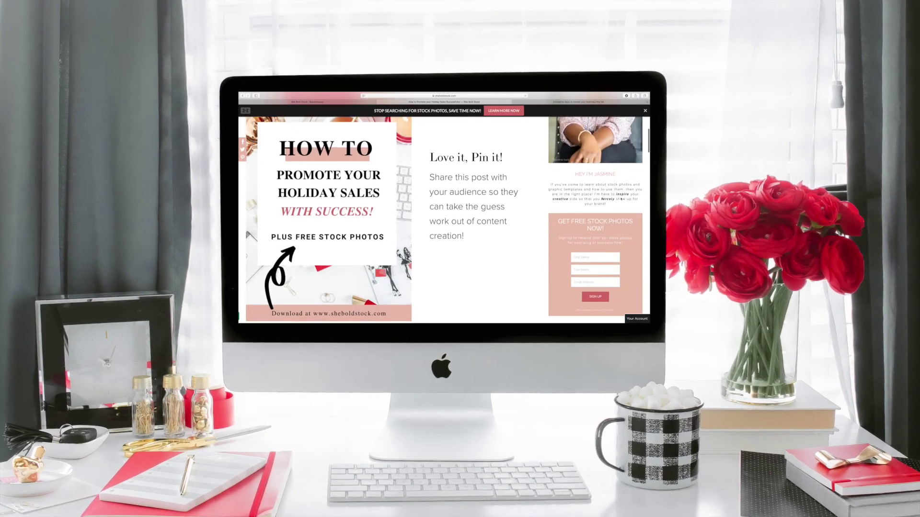
scroll(621, 198, down, 8)
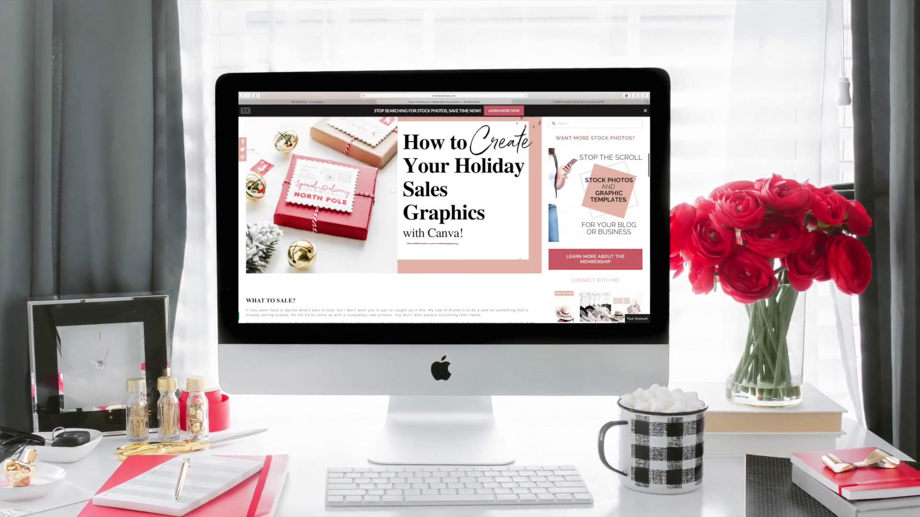
scroll(620, 198, down, 8)
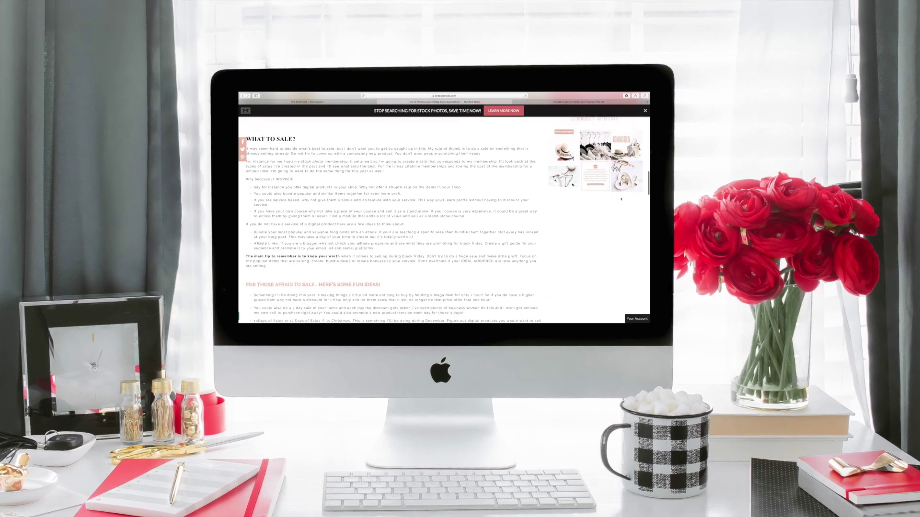
scroll(621, 199, down, 8)
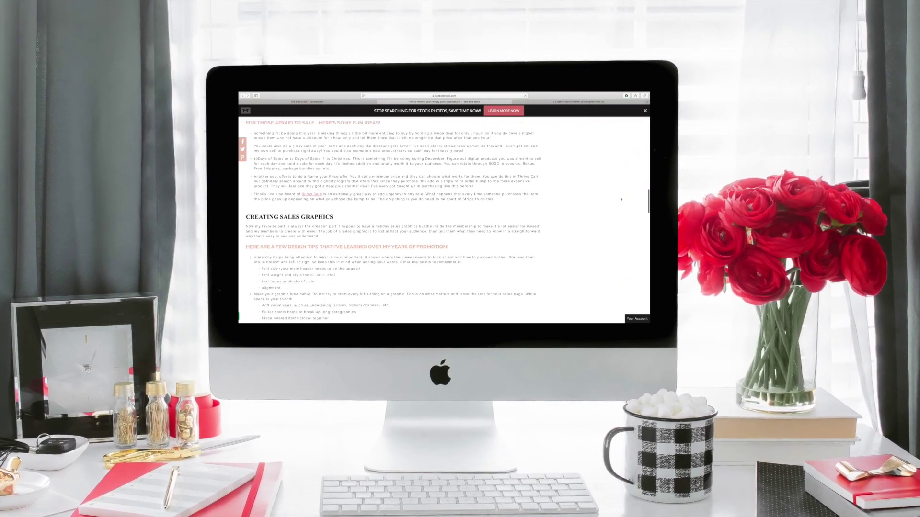
scroll(621, 198, down, 8)
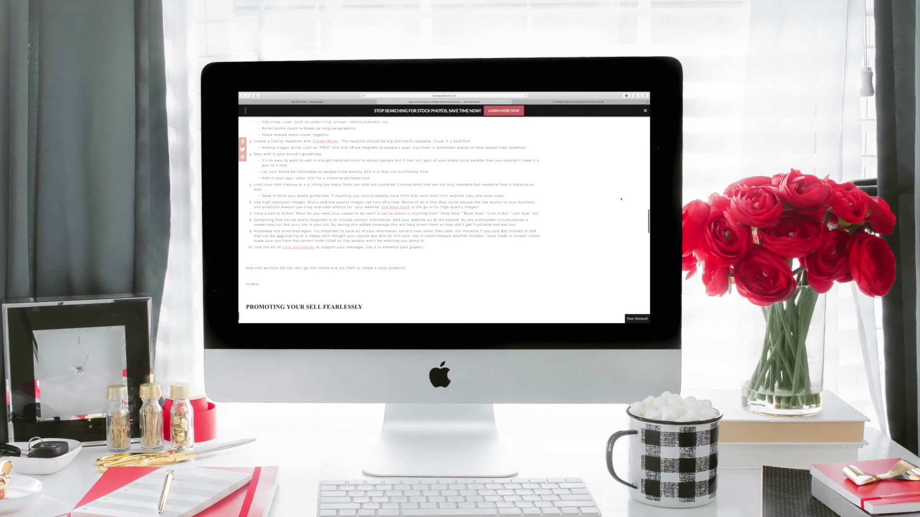
scroll(621, 199, down, 8)
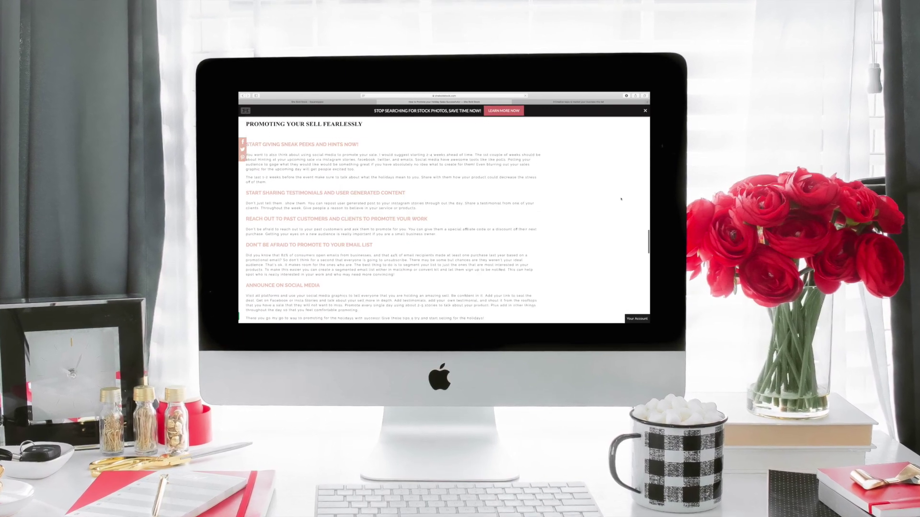
scroll(621, 199, down, 6)
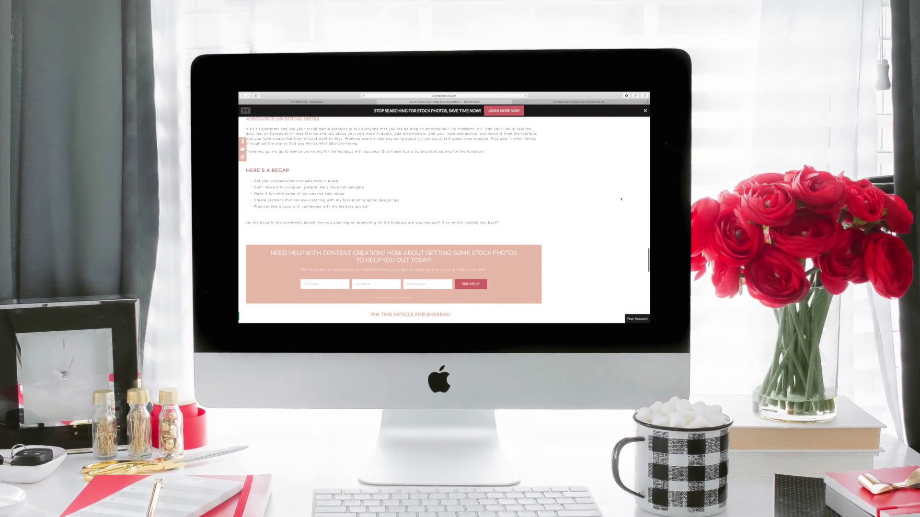
scroll(620, 198, down, 2)
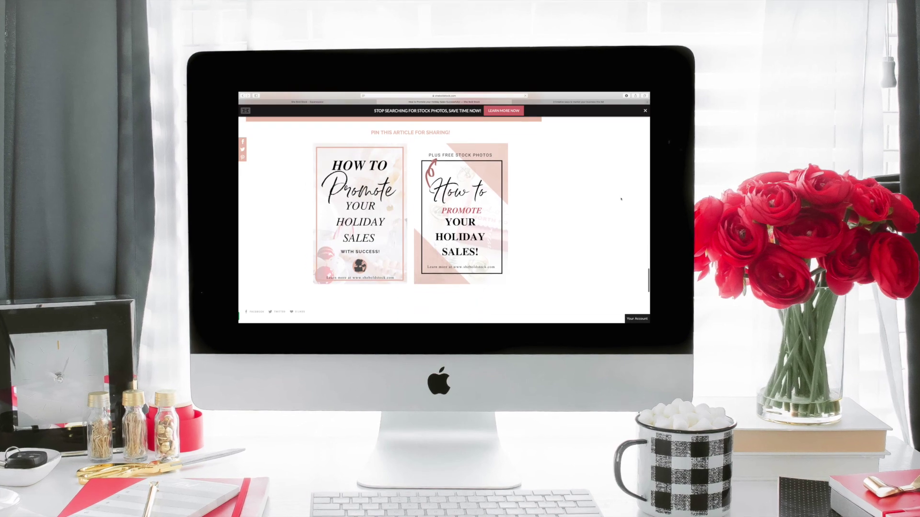